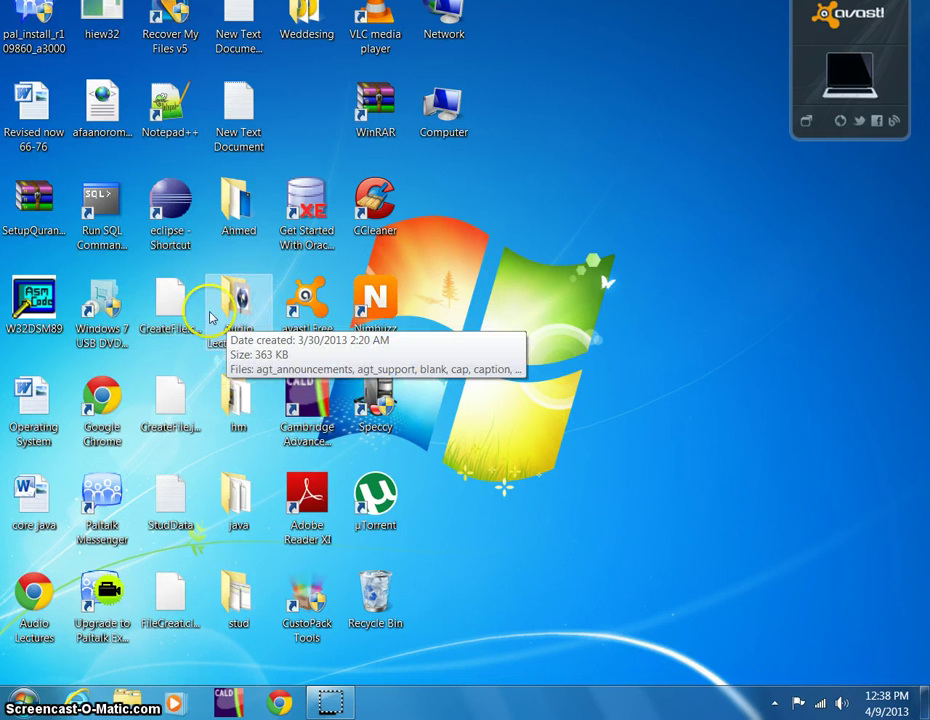
pyautogui.click(56, 181)
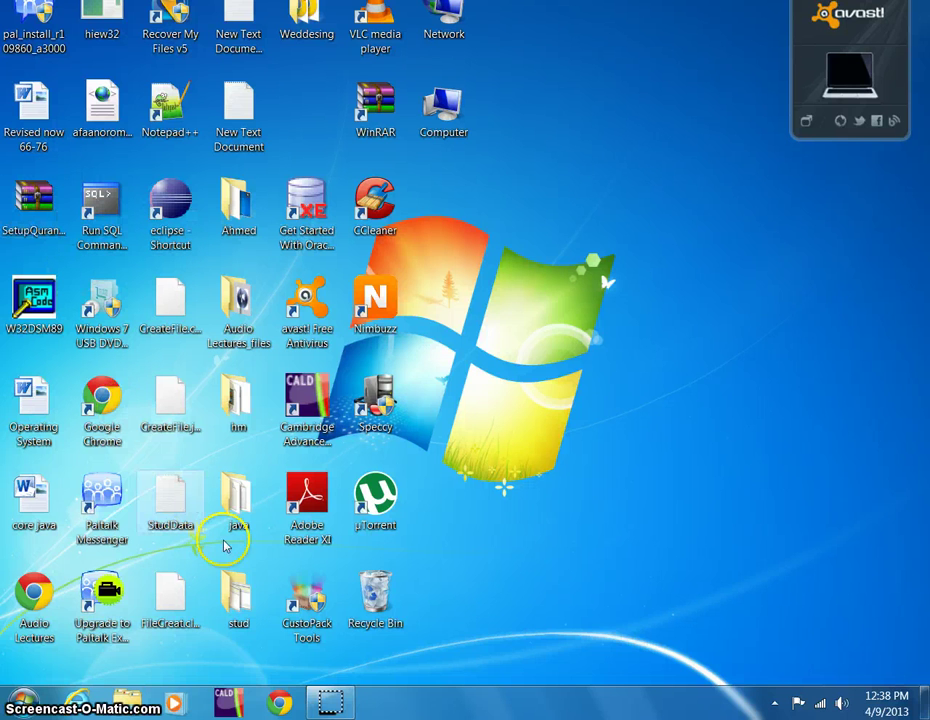
pyautogui.click(278, 700)
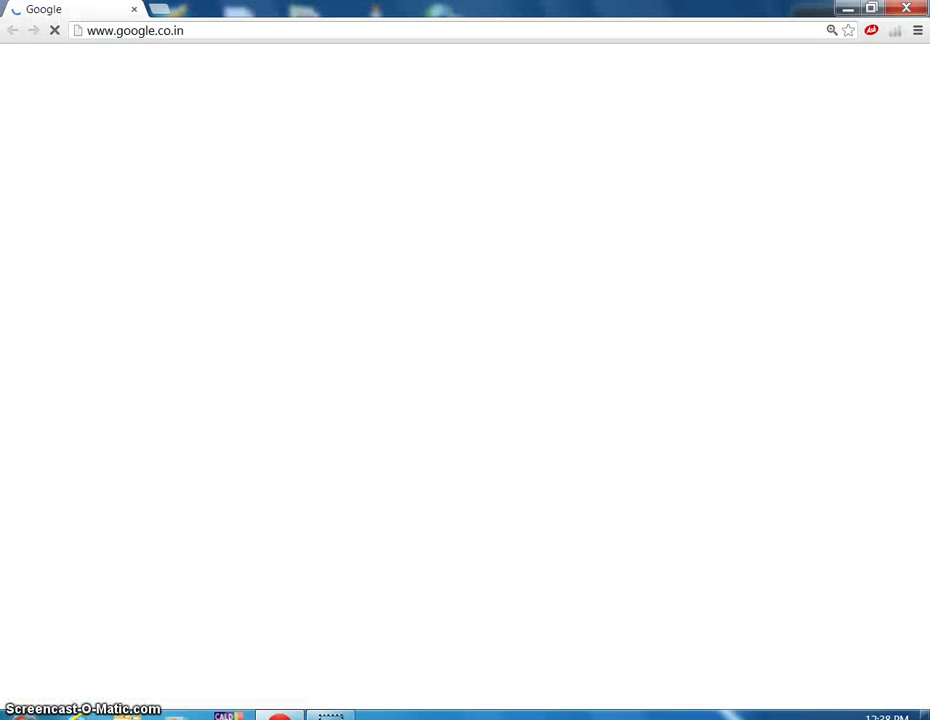
pyautogui.click(279, 36)
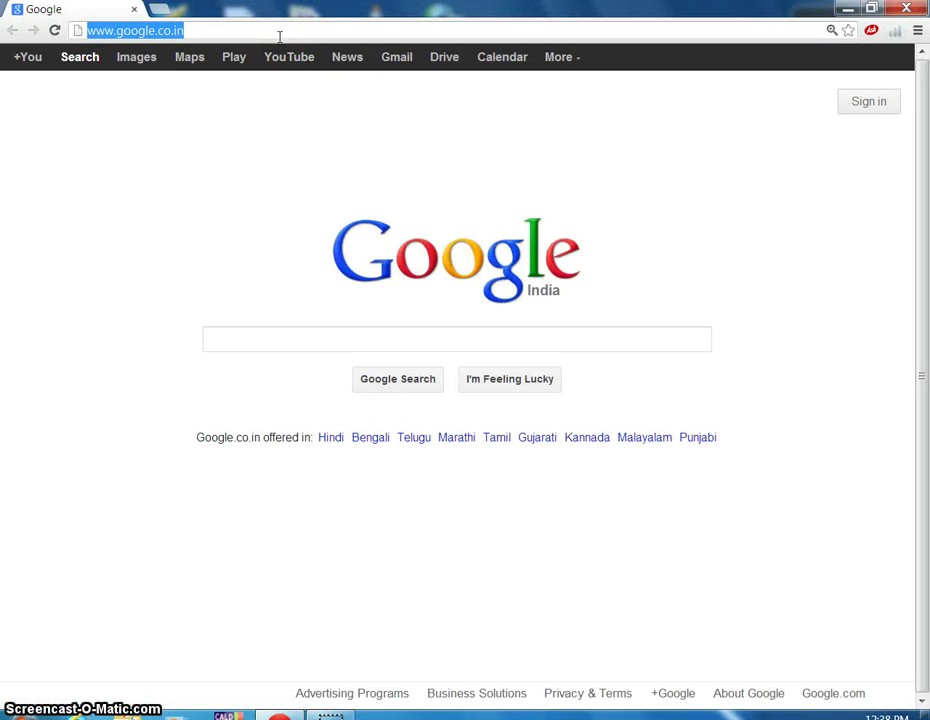
pyautogui.write('g')
pyautogui.press('Return')
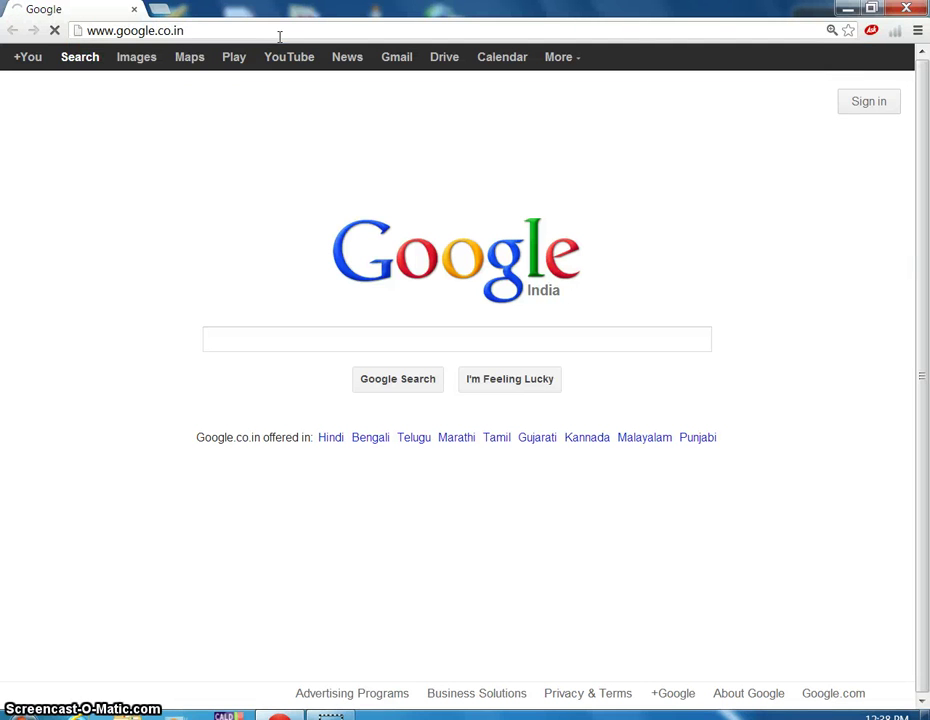
# Search Google for "download skype free"
pyautogui.click(252, 126)
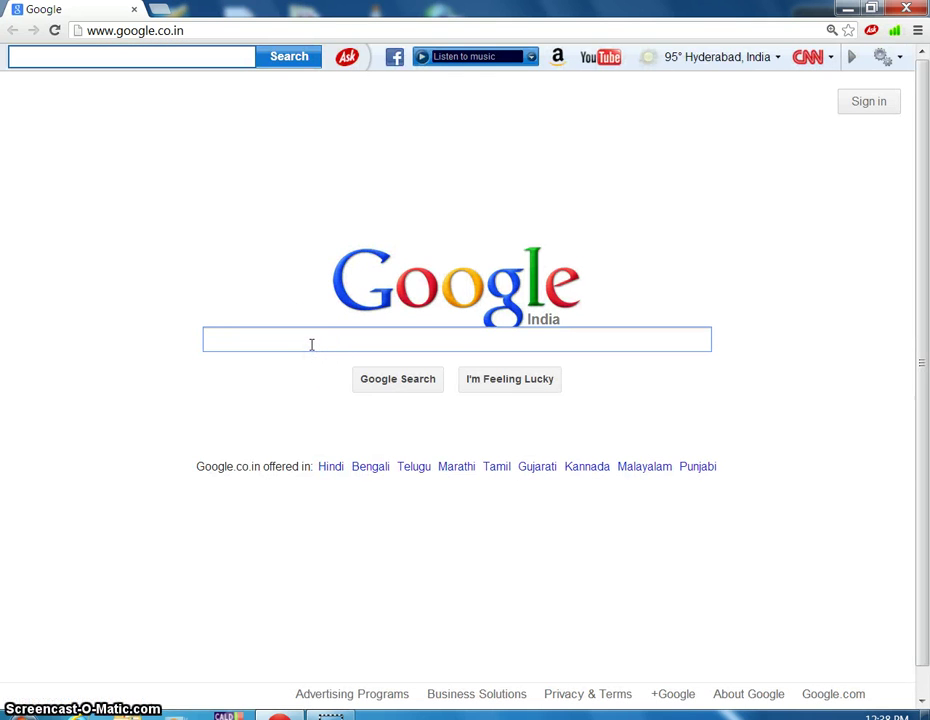
pyautogui.write('downloa')
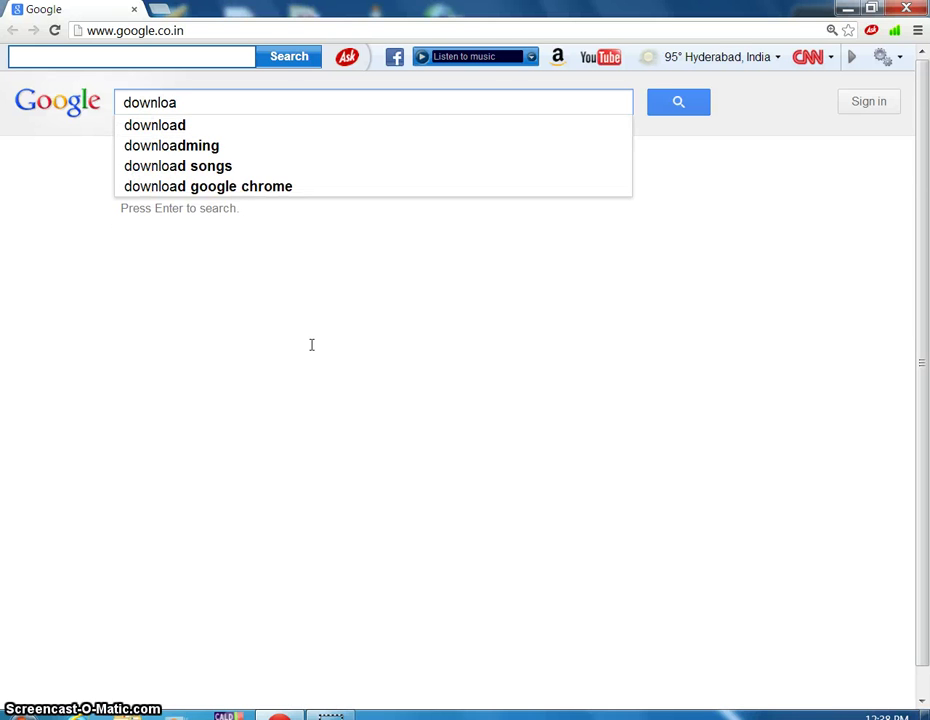
pyautogui.write('d sky')
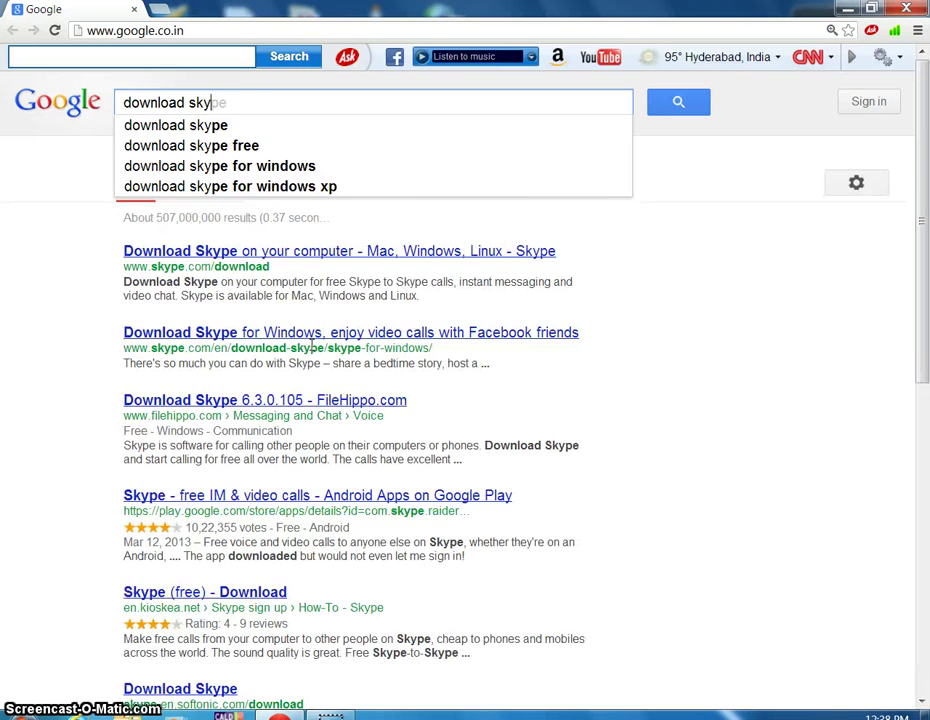
pyautogui.write('pe free')
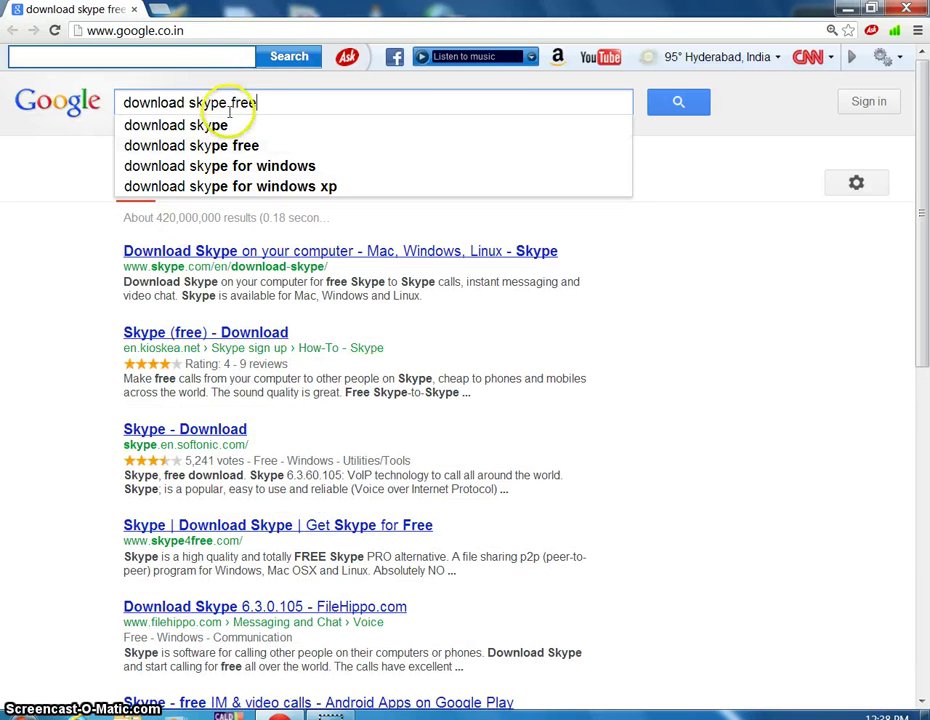
pyautogui.click(239, 145)
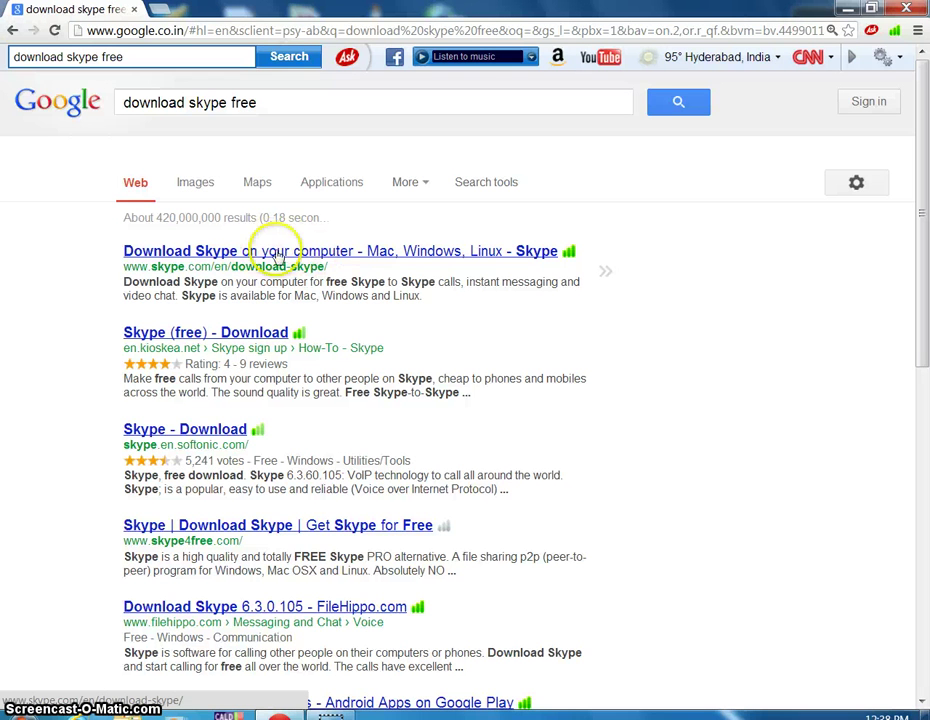
# Open the official Skype download page for computers and save the Skype for Windows desktop installer to the Desktop
pyautogui.click(314, 252)
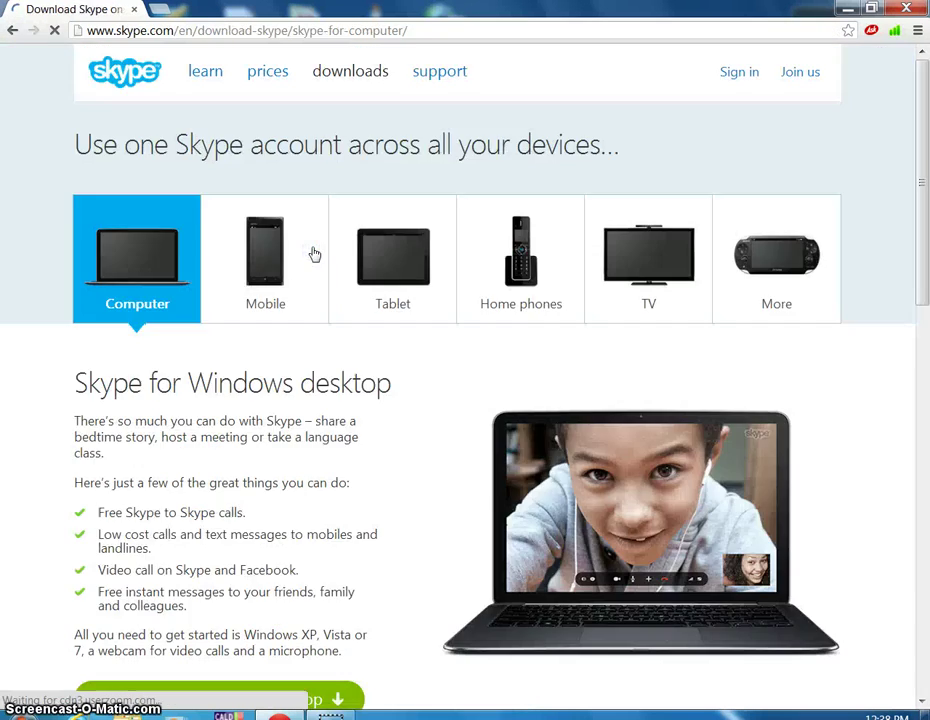
pyautogui.scroll(-3, 286, 255)
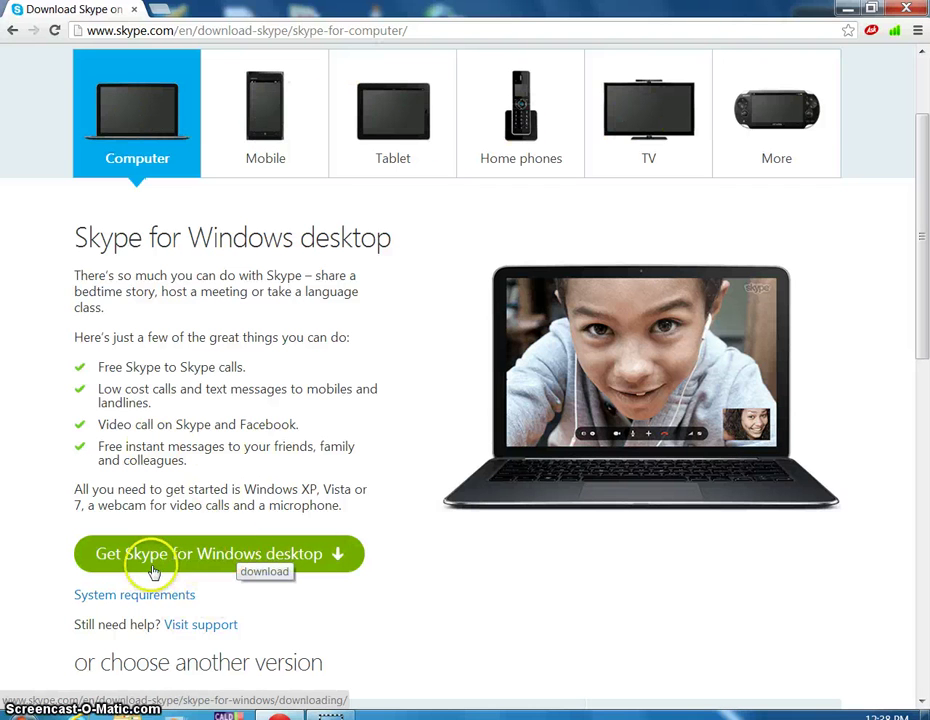
pyautogui.click(201, 555)
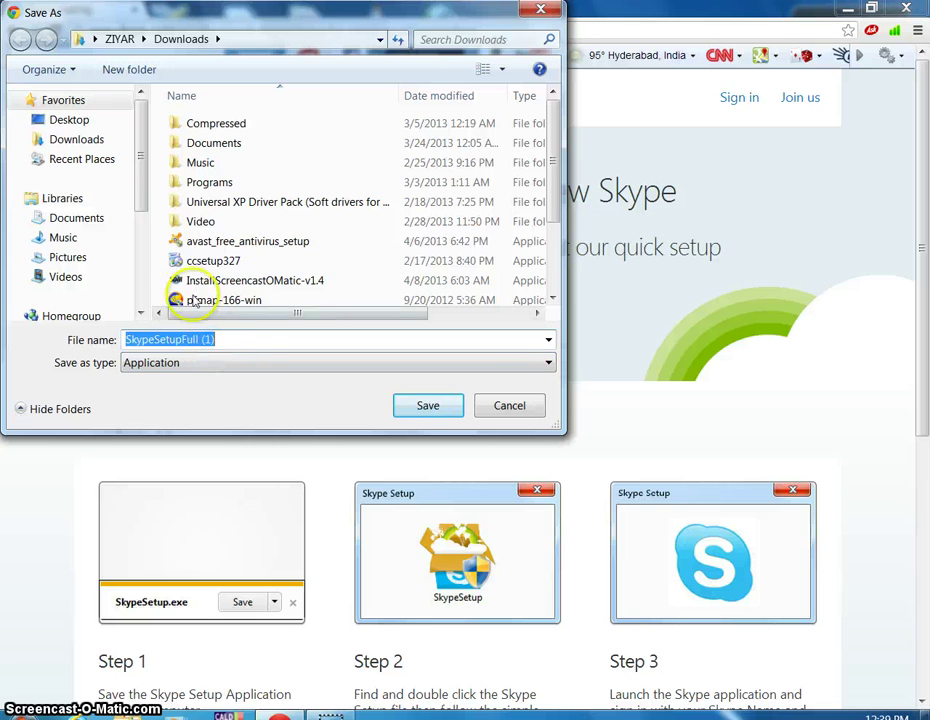
pyautogui.click(69, 123)
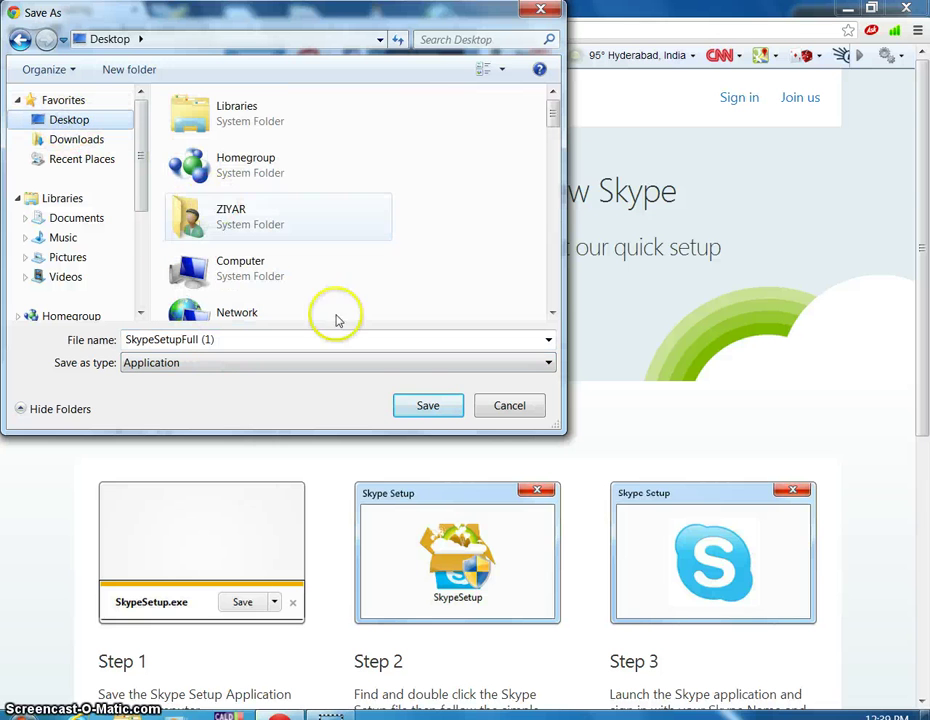
pyautogui.click(428, 410)
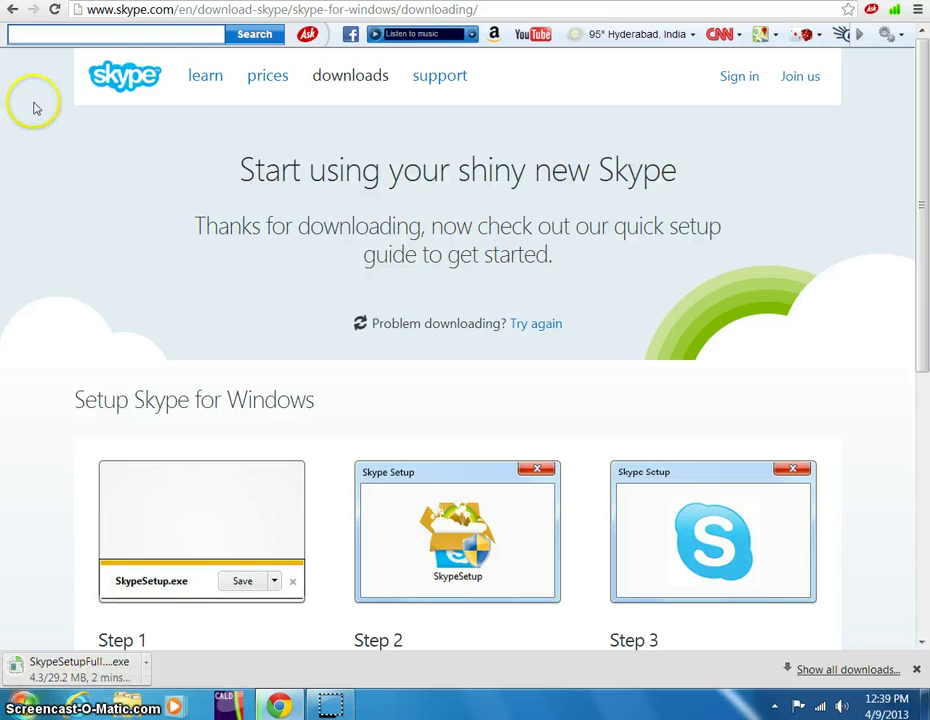
# Run the downloaded Skype installer and continue past its Skype Click to Call page with that option enabled
pyautogui.click(24, 32)
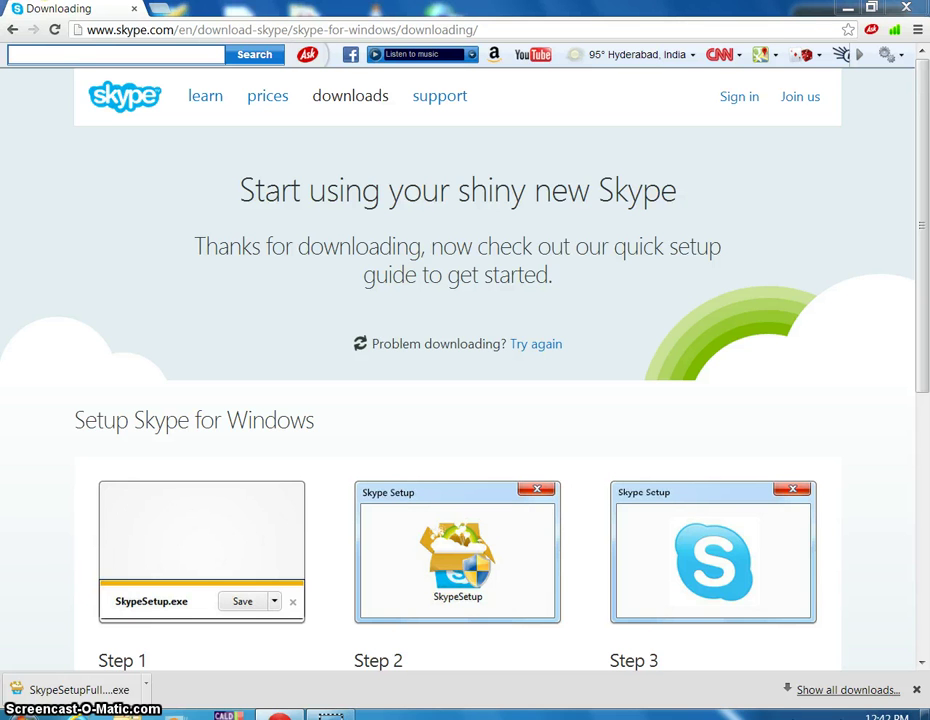
pyautogui.click(534, 380)
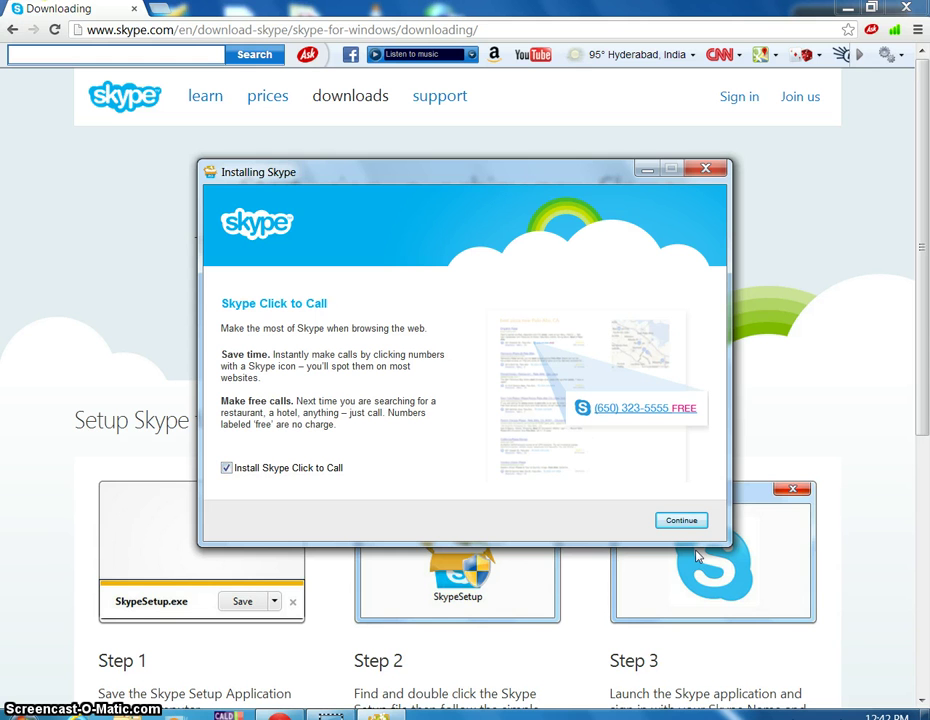
pyautogui.click(681, 520)
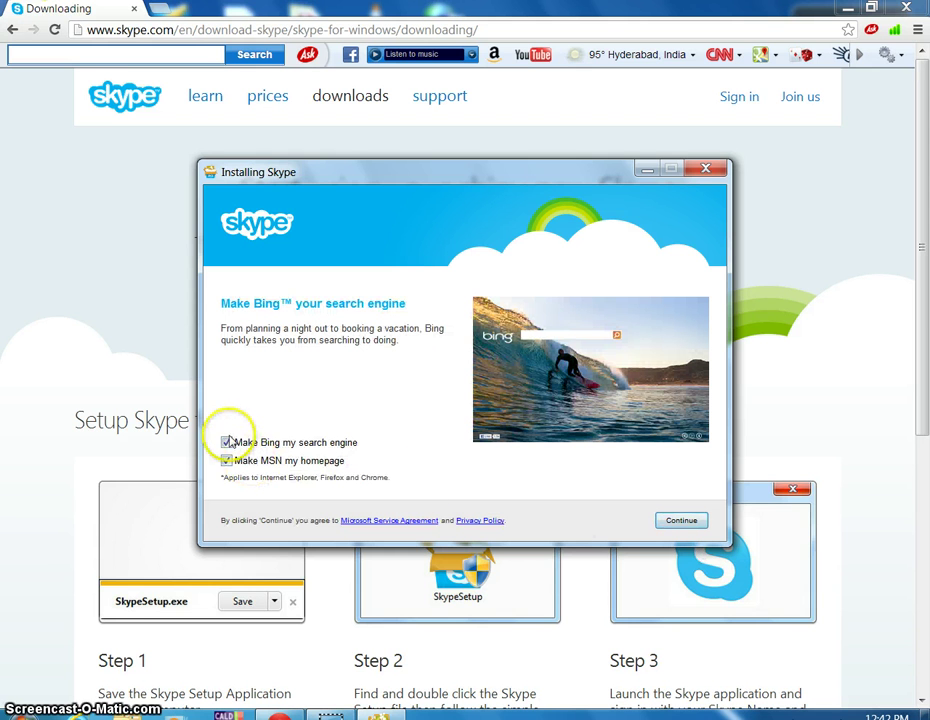
# Decline making Bing the search engine and MSN the homepage, and start the Skype installation
pyautogui.click(226, 442)
pyautogui.click(226, 460)
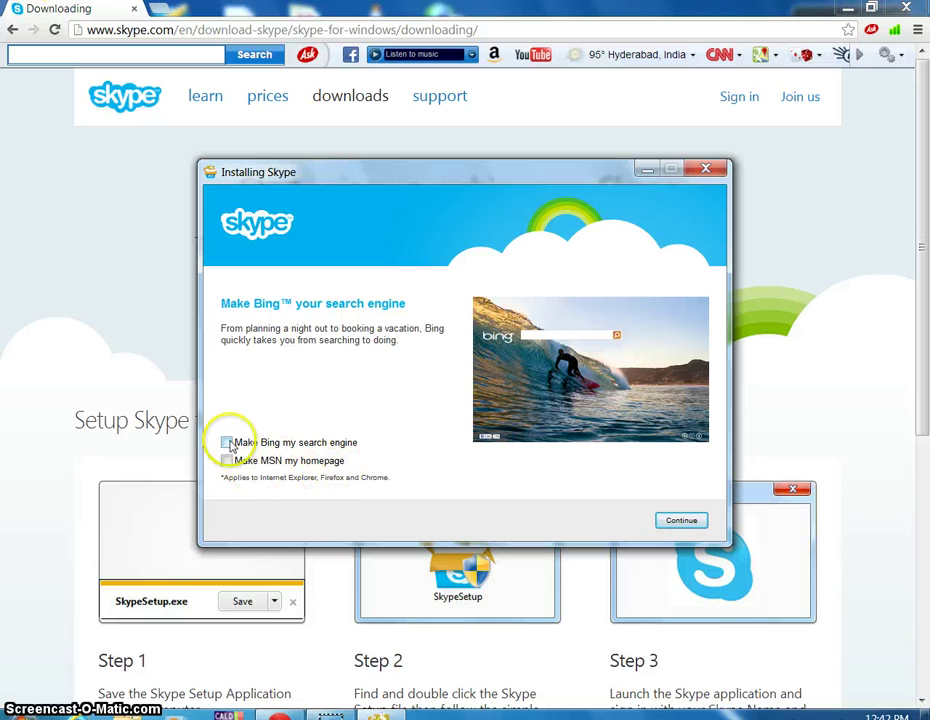
pyautogui.click(682, 521)
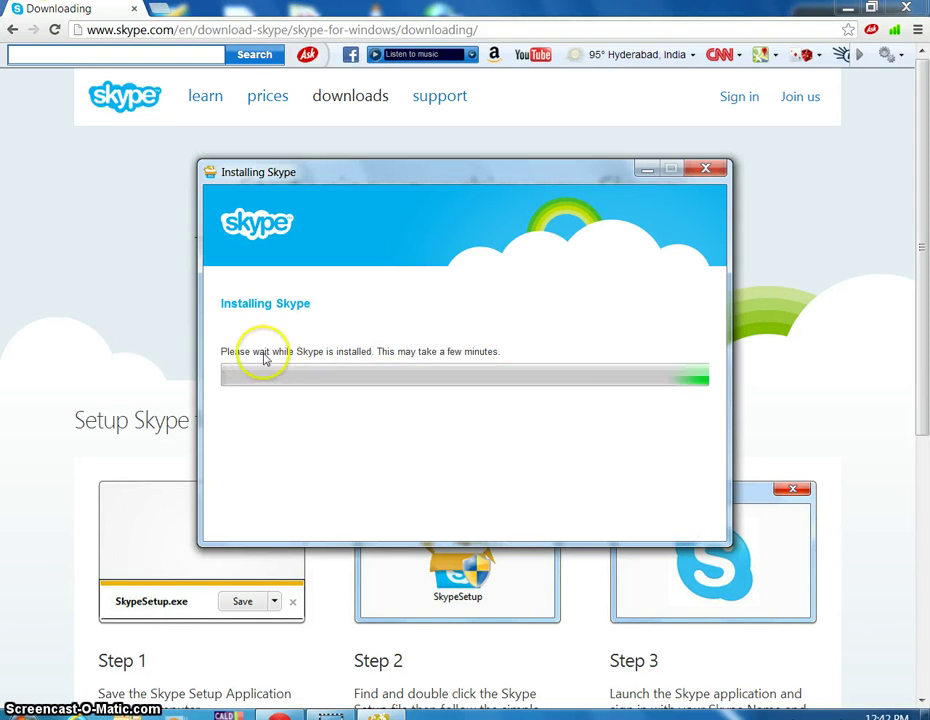
pyautogui.click(364, 358)
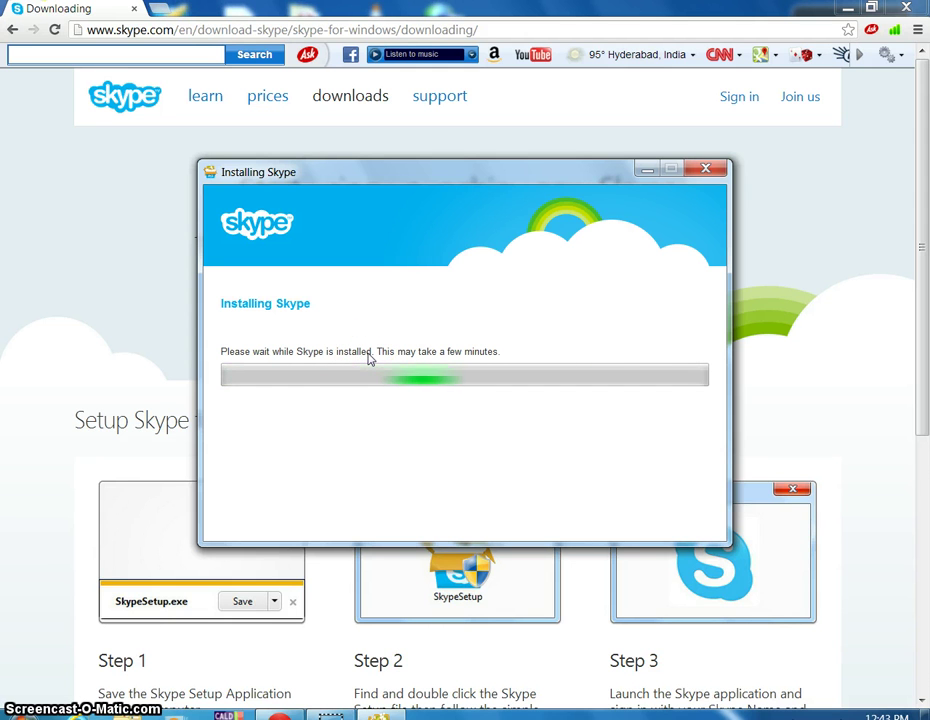
pyautogui.click(376, 374)
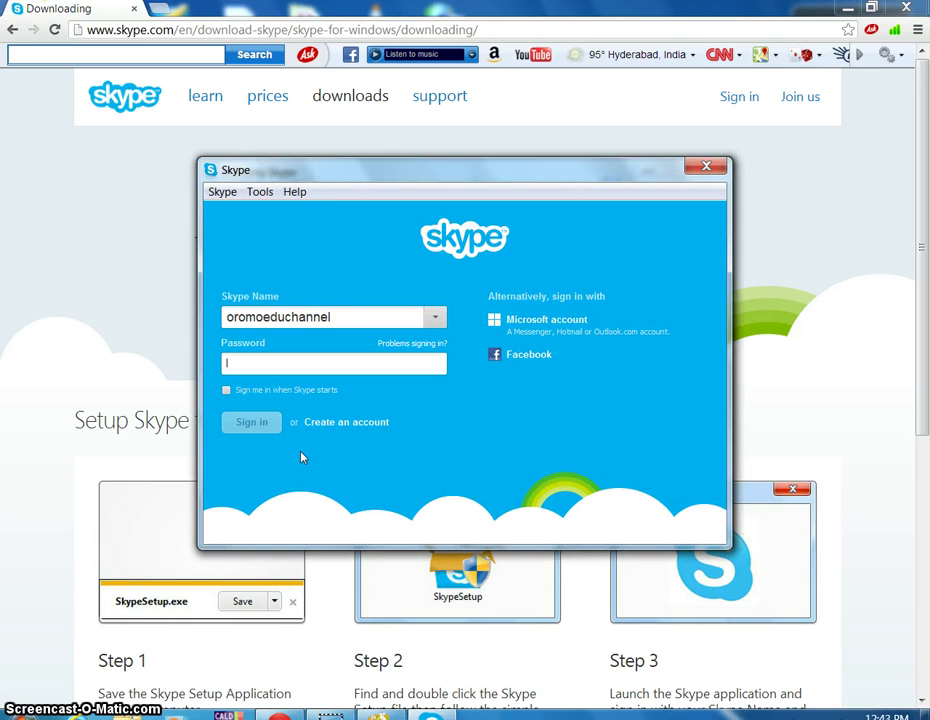
pyautogui.click(336, 419)
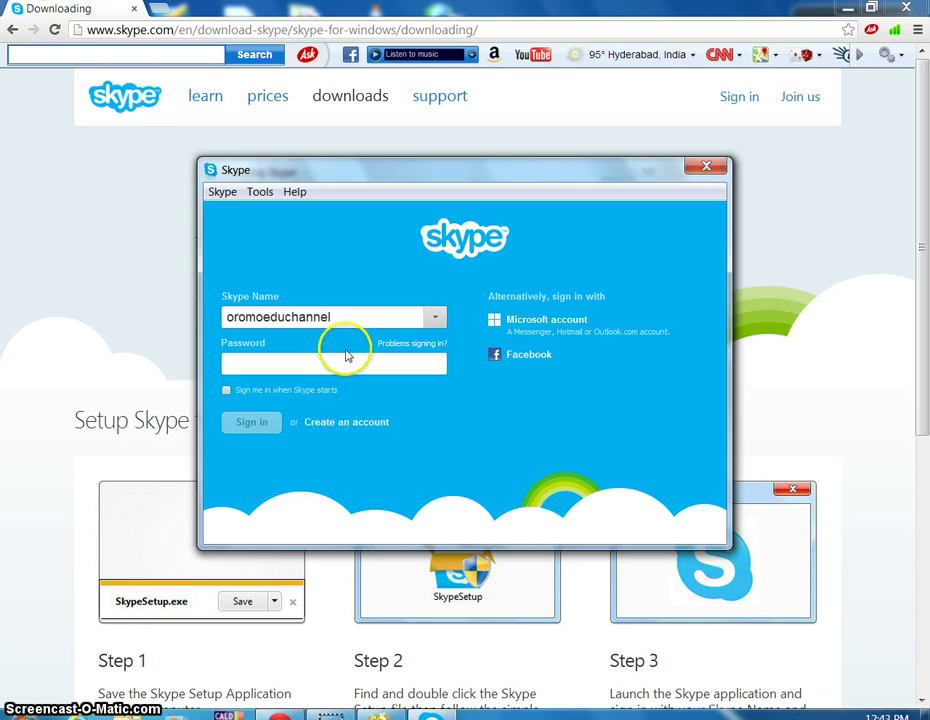
pyautogui.click(357, 314)
pyautogui.doubleClick(348, 318)
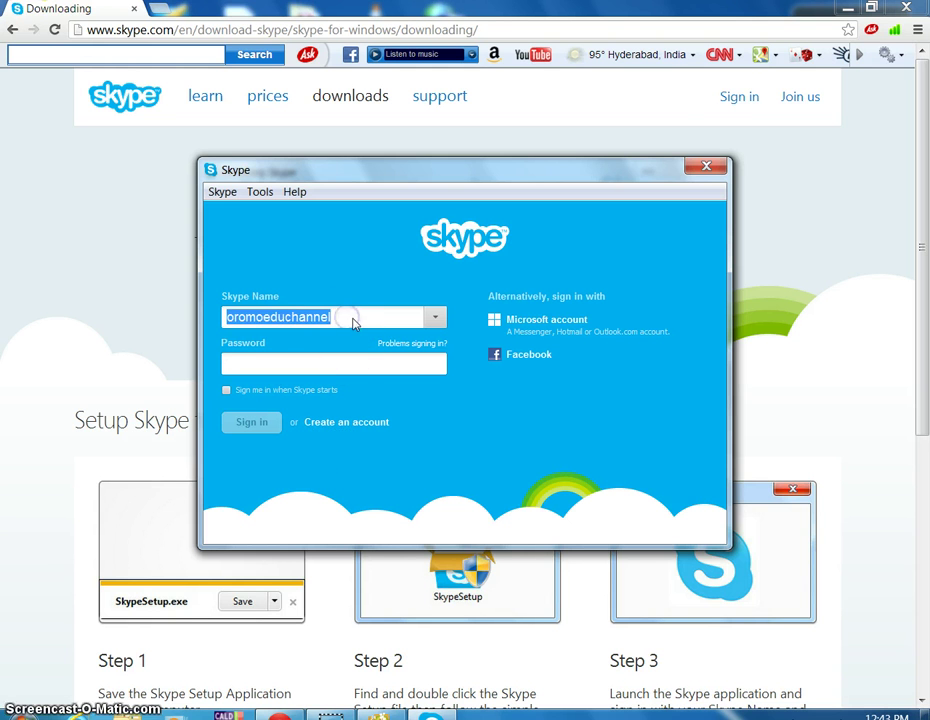
pyautogui.click(359, 317)
pyautogui.moveTo(345, 318); pyautogui.dragTo(224, 318)
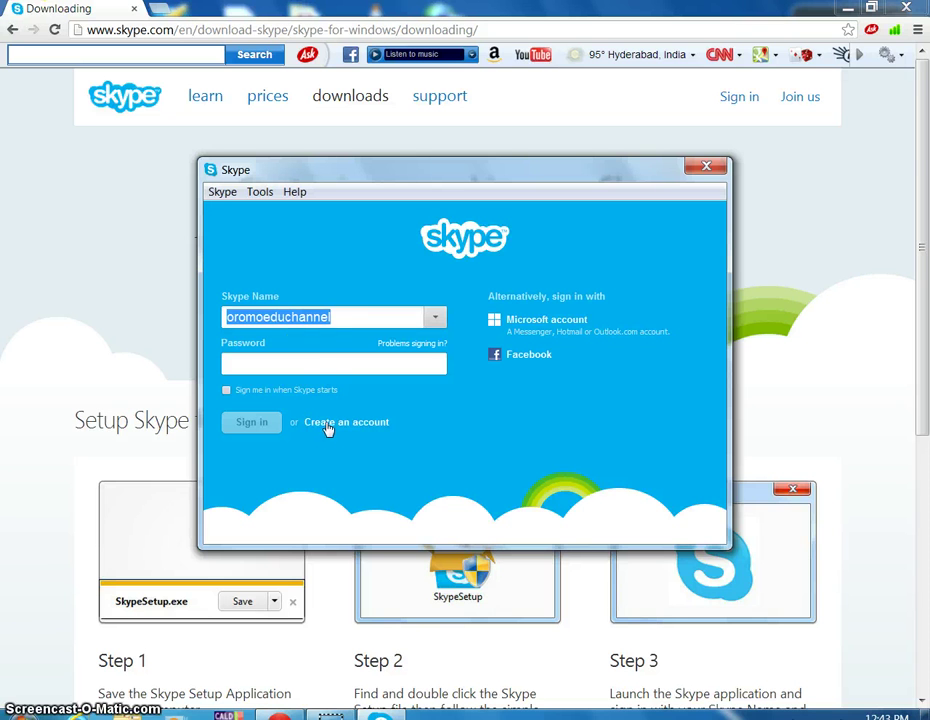
pyautogui.click(327, 316)
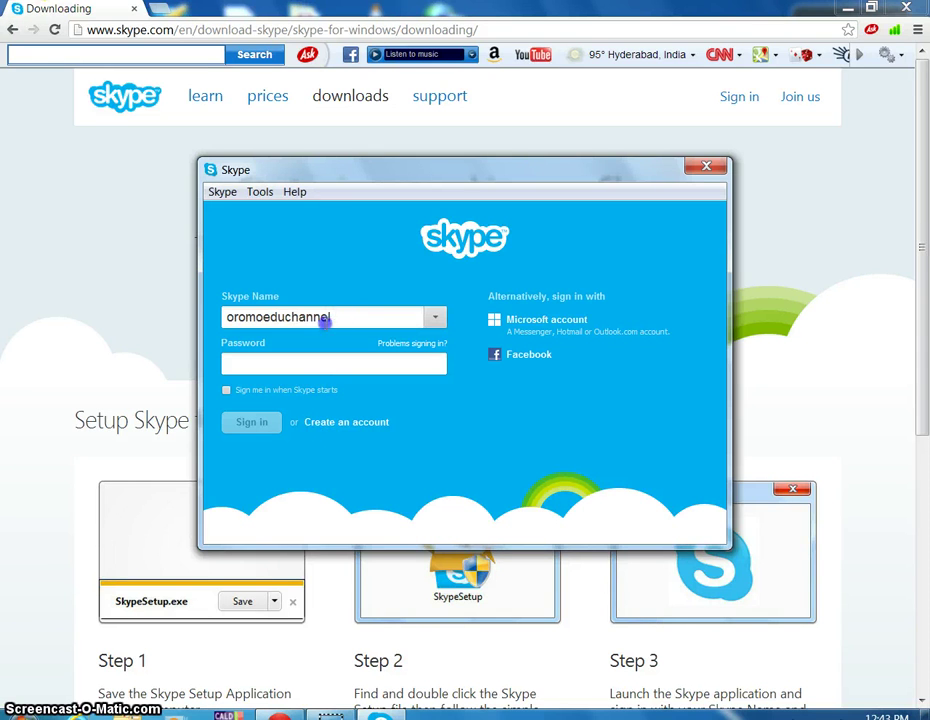
pyautogui.moveTo(326, 319); pyautogui.dragTo(229, 325)
pyautogui.click(239, 362)
# Open the Skype account sign-up form from the Skype sign-in window and bring its name and email fields into view
pyautogui.moveTo(316, 428); pyautogui.dragTo(355, 428)
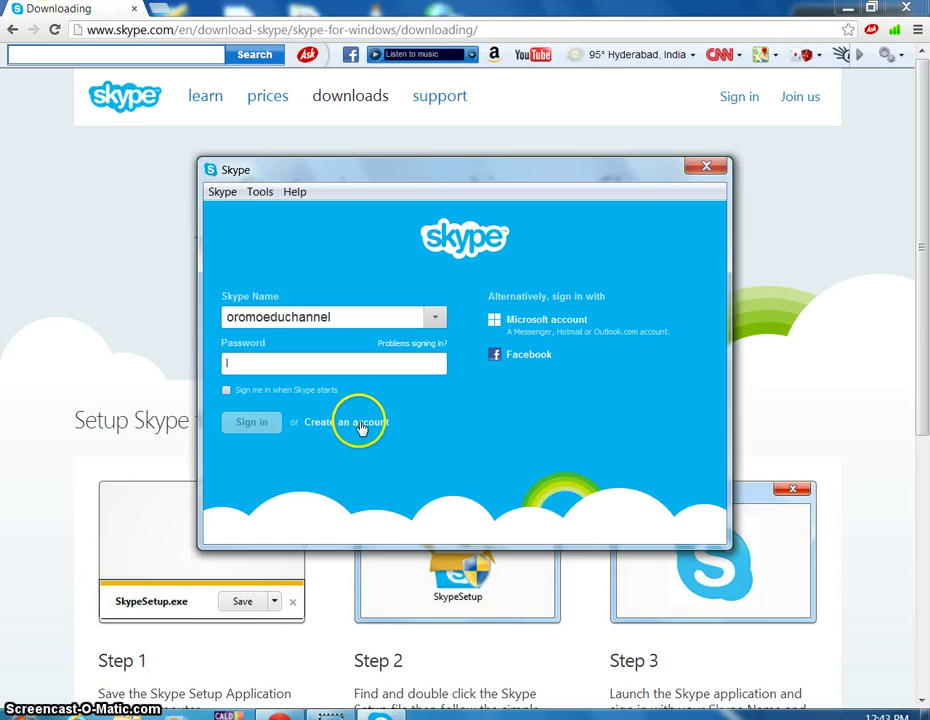
pyautogui.click(362, 429)
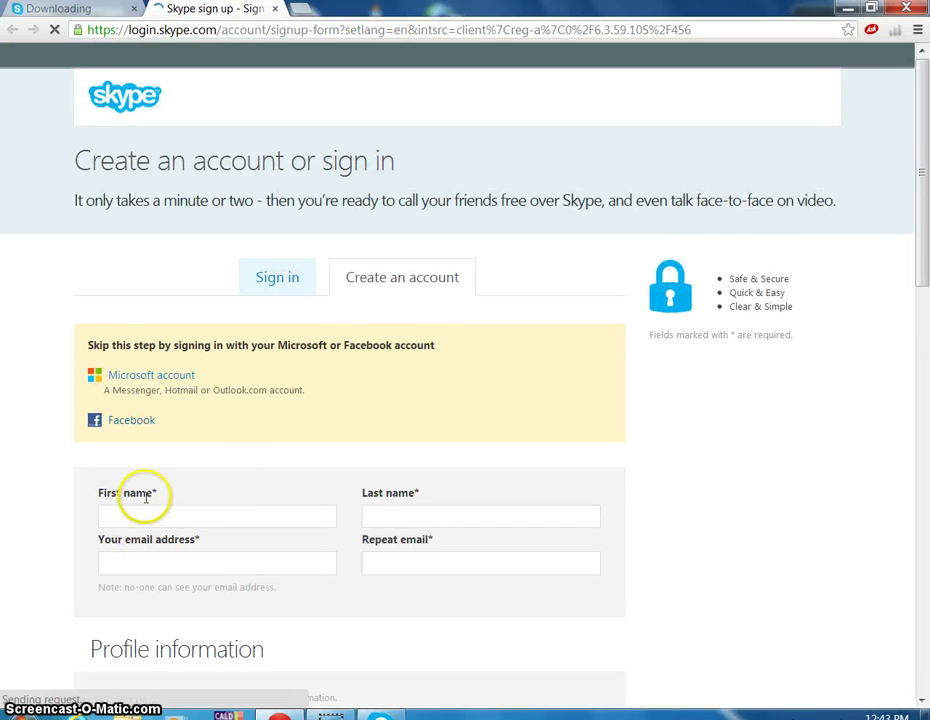
pyautogui.scroll(-2, 145, 494)
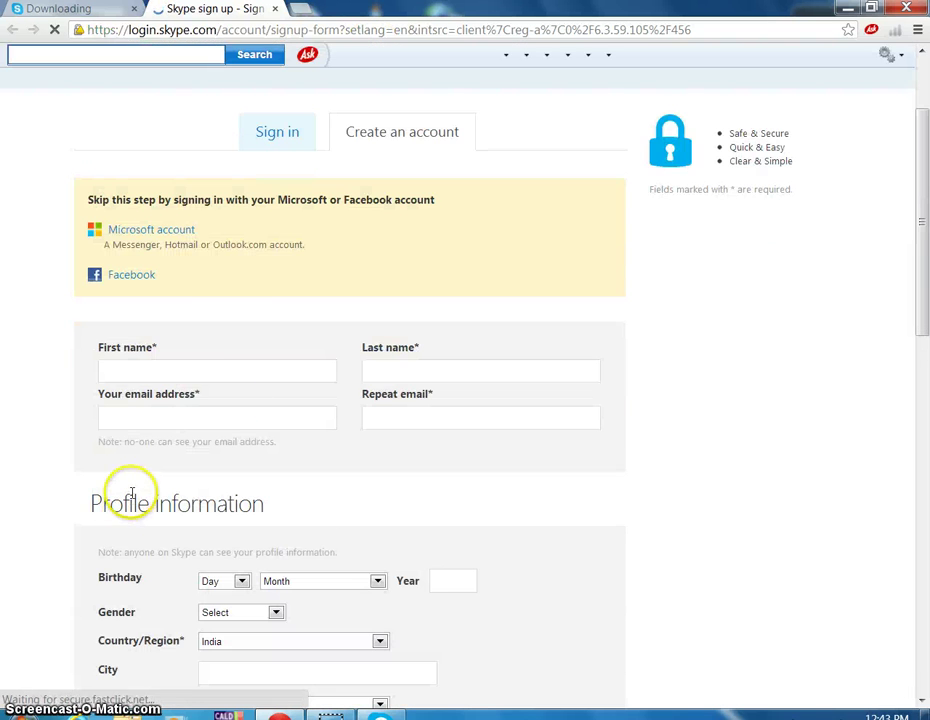
# Enter the account holder's first name and last name in the sign-up form
pyautogui.click(190, 374)
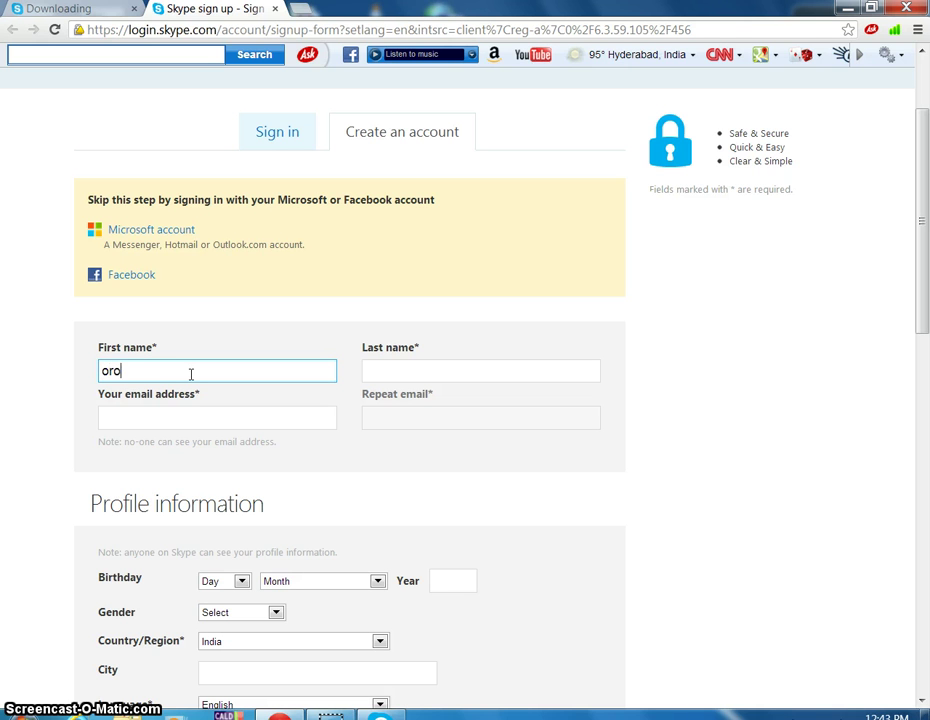
pyautogui.write('oroo')
pyautogui.press('BackSpace')
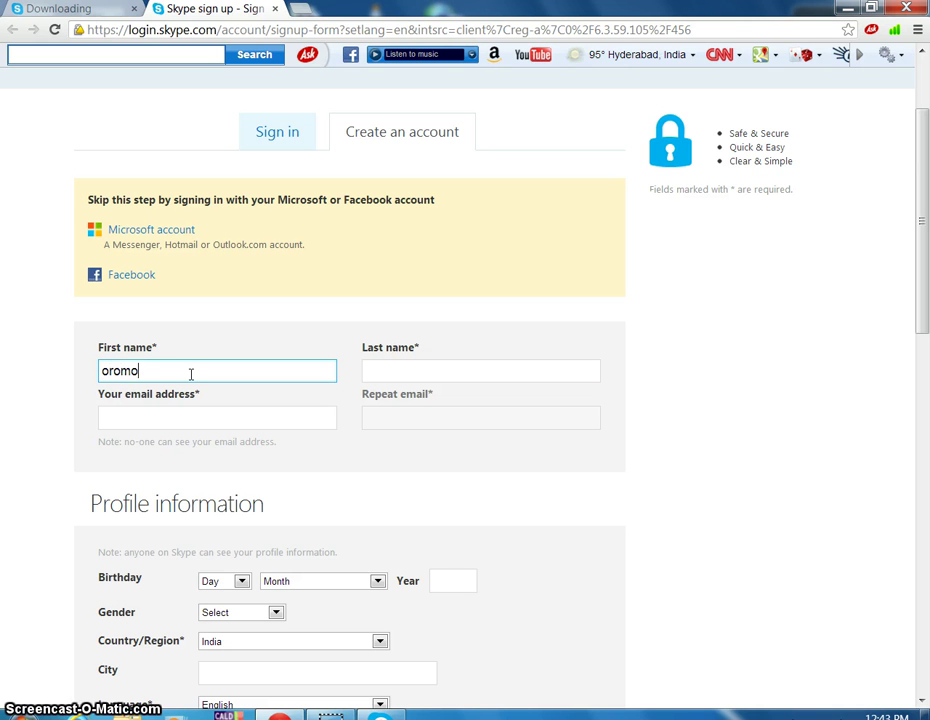
pyautogui.press('Tab')
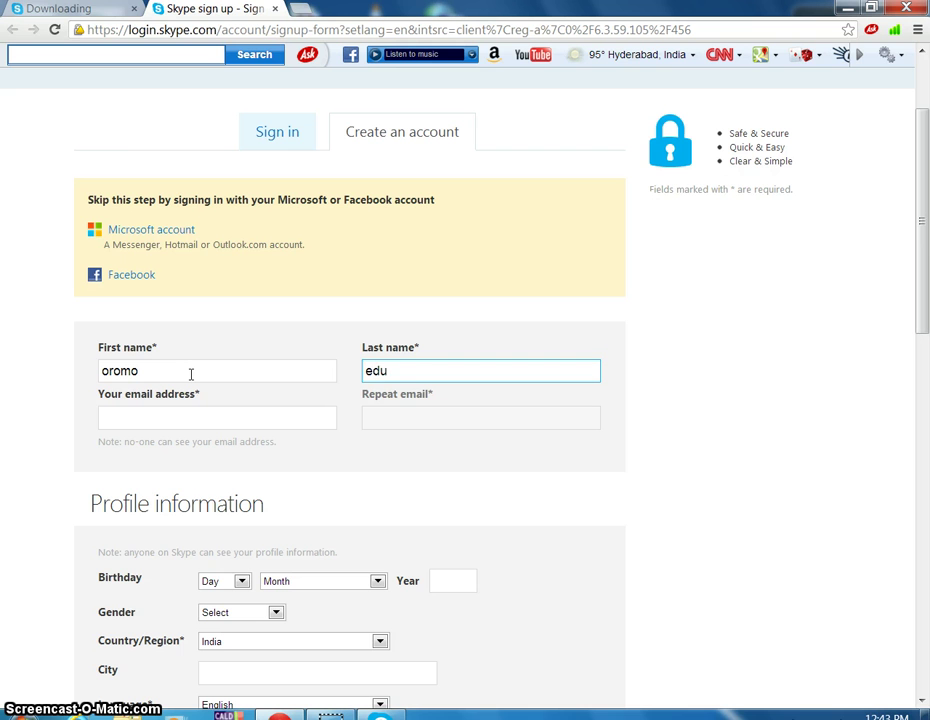
pyautogui.write('education')
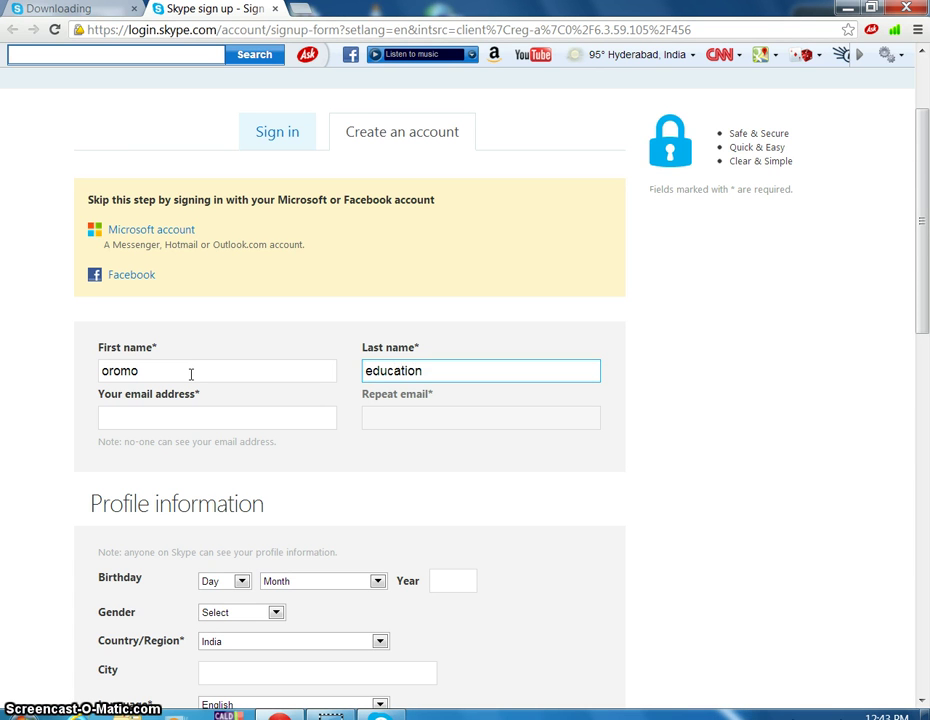
# Enter the account holder's email address in both the email and the repeat email fields of the sign-up form
pyautogui.press('Tab')
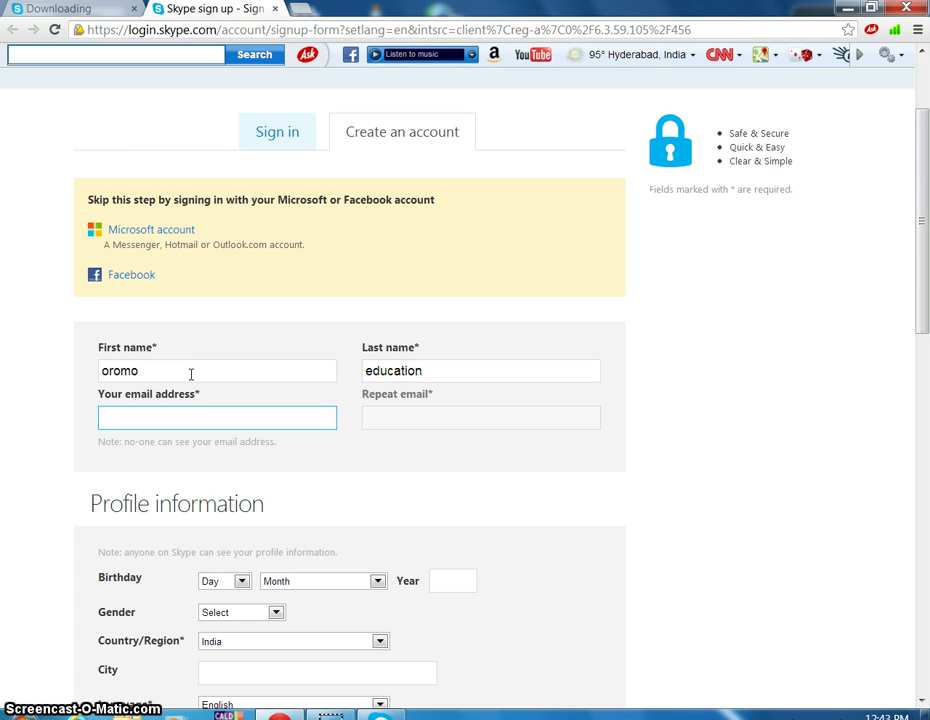
pyautogui.hotkey('ctrl', 'v')
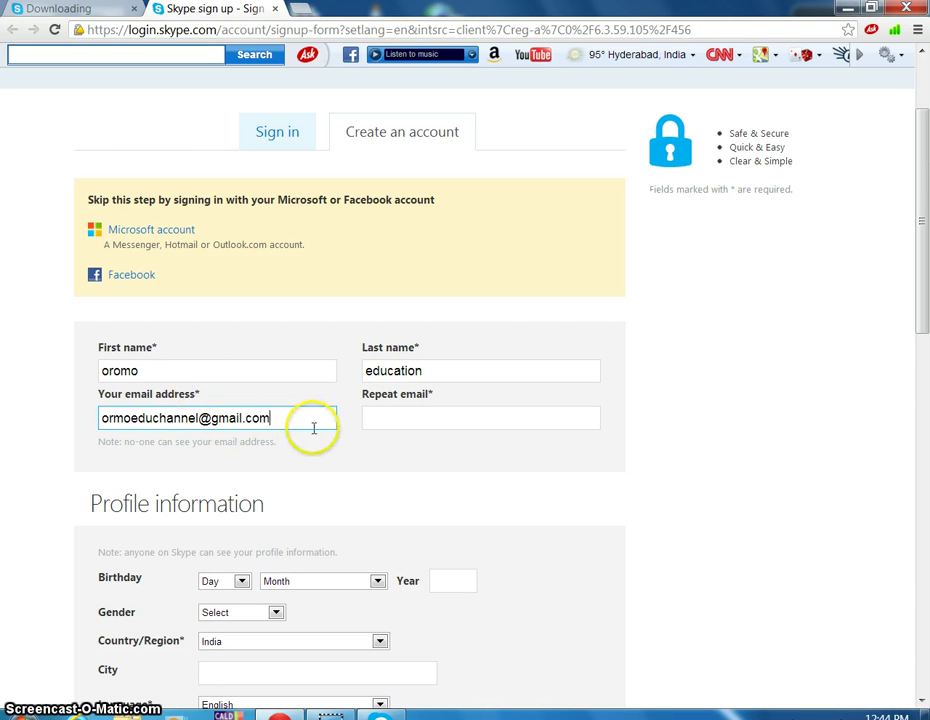
pyautogui.click(375, 418)
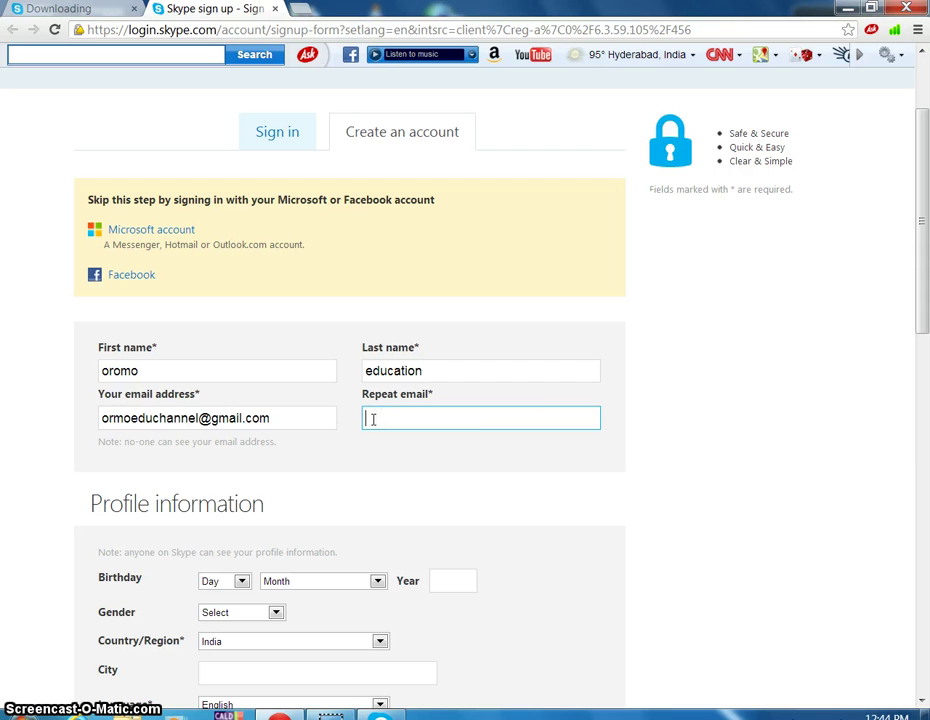
pyautogui.hotkey('ctrl', 'v')
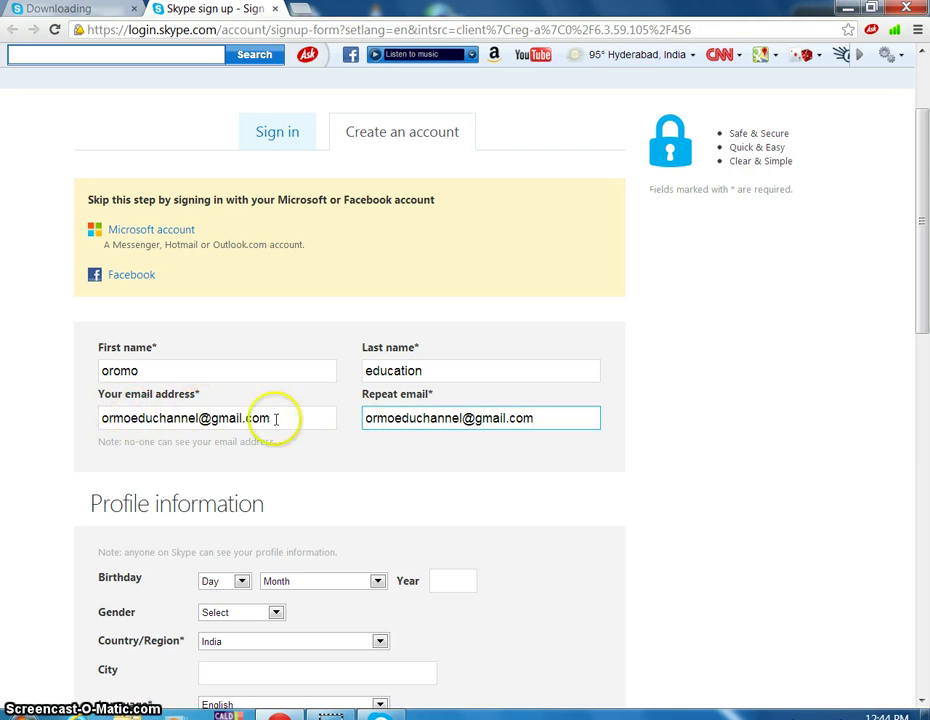
# Fill in the account holder's birthday with day, month and year in the profile information
pyautogui.scroll(-1, 413, 415)
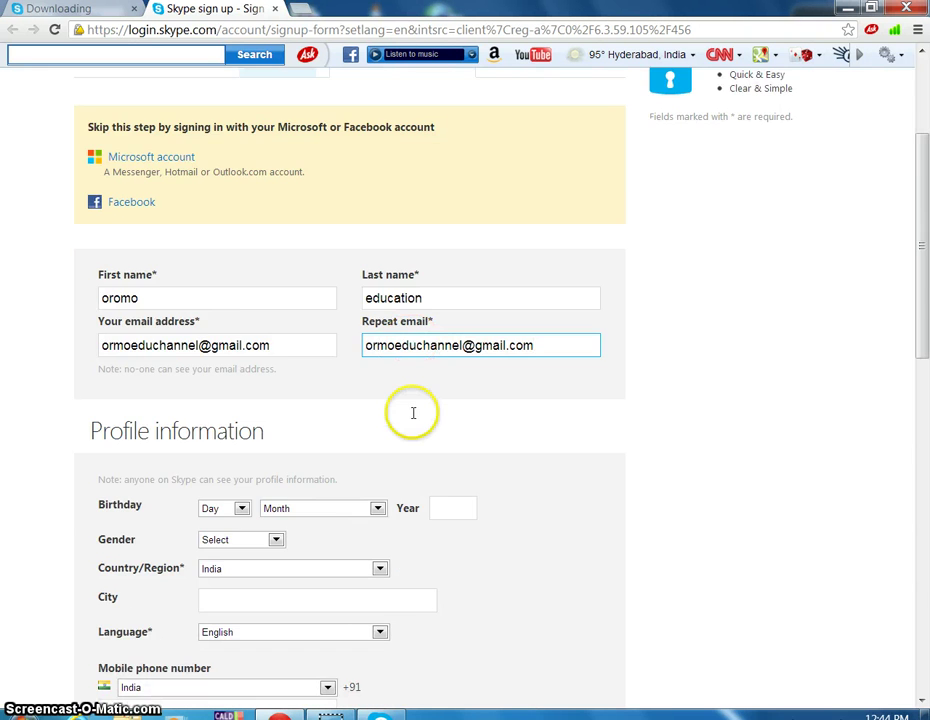
pyautogui.scroll(-2, 413, 418)
pyautogui.click(222, 362)
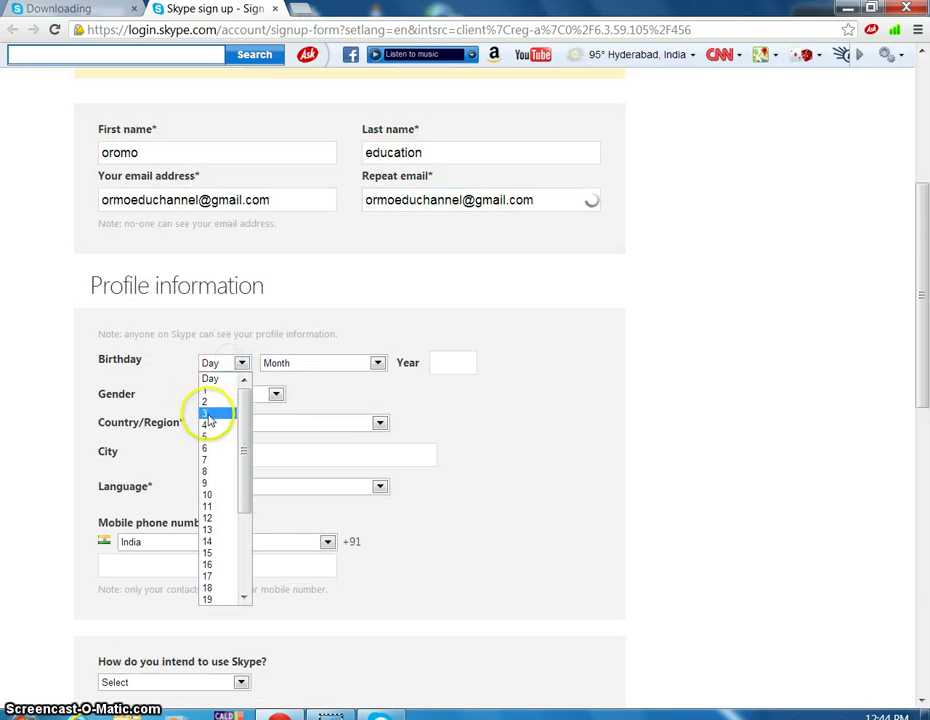
pyautogui.click(212, 420)
pyautogui.click(305, 362)
pyautogui.click(290, 389)
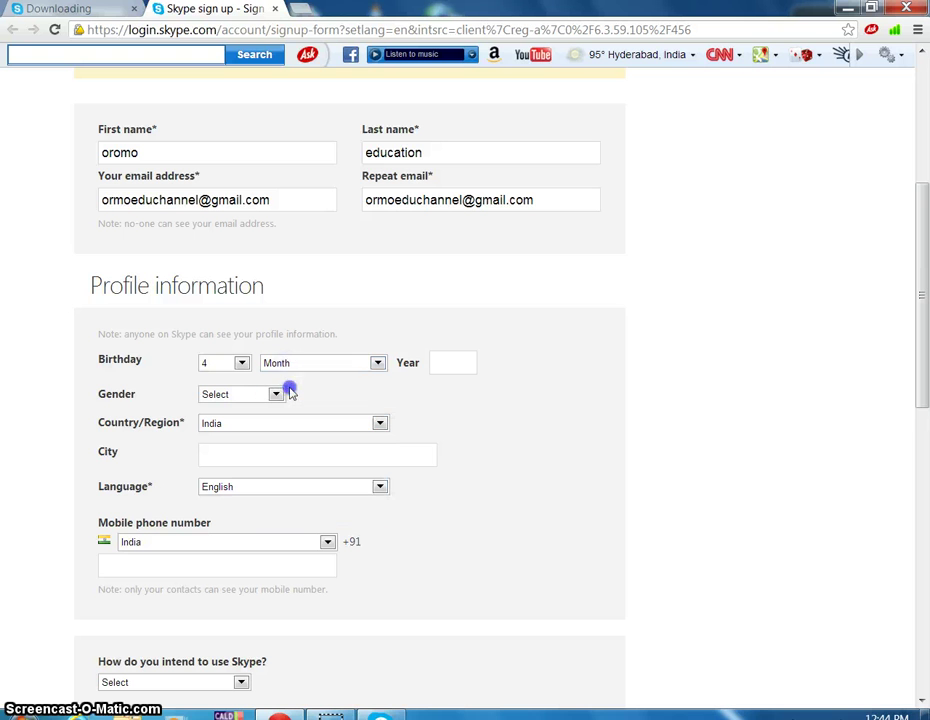
pyautogui.click(438, 363)
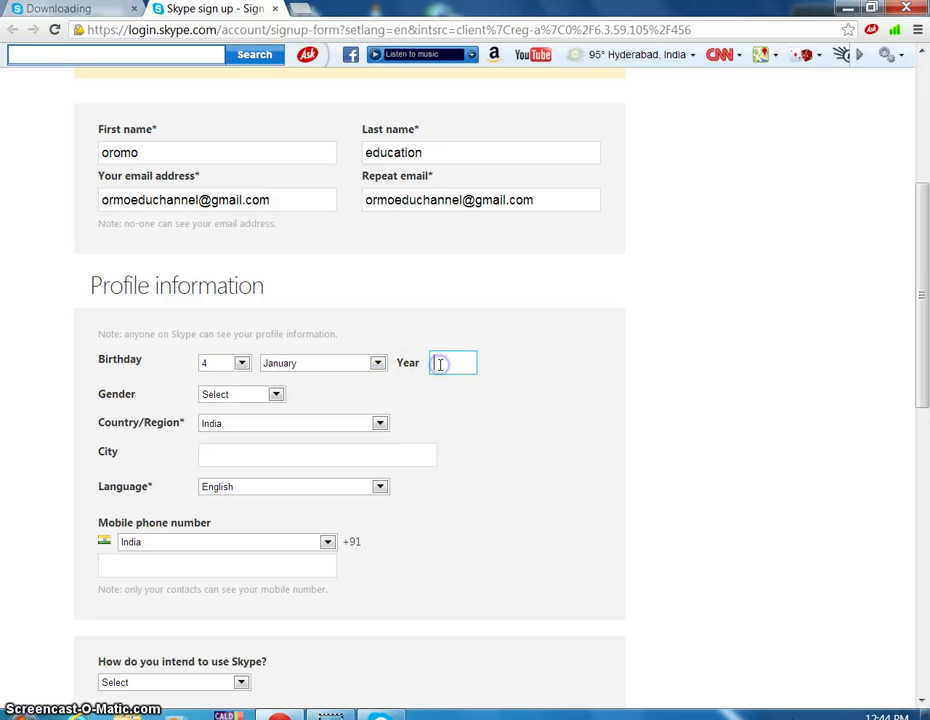
pyautogui.write('1988')
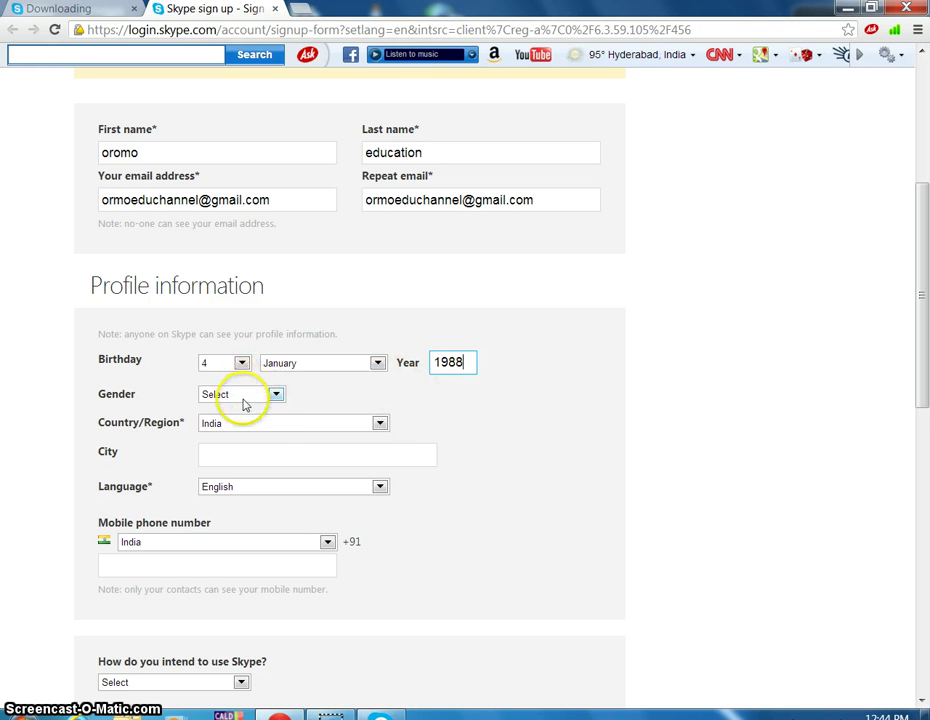
# Set the gender to Male and the city to "fhsfh" in the profile information, keeping India as the country
pyautogui.click(242, 397)
pyautogui.click(240, 421)
pyautogui.click(238, 423)
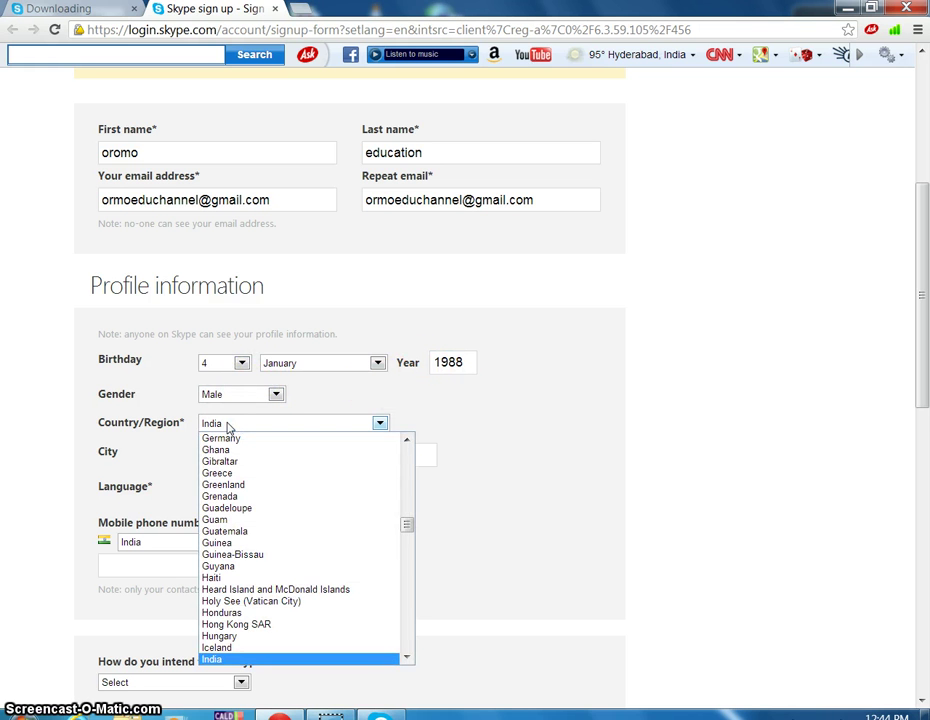
pyautogui.click(227, 425)
pyautogui.click(249, 462)
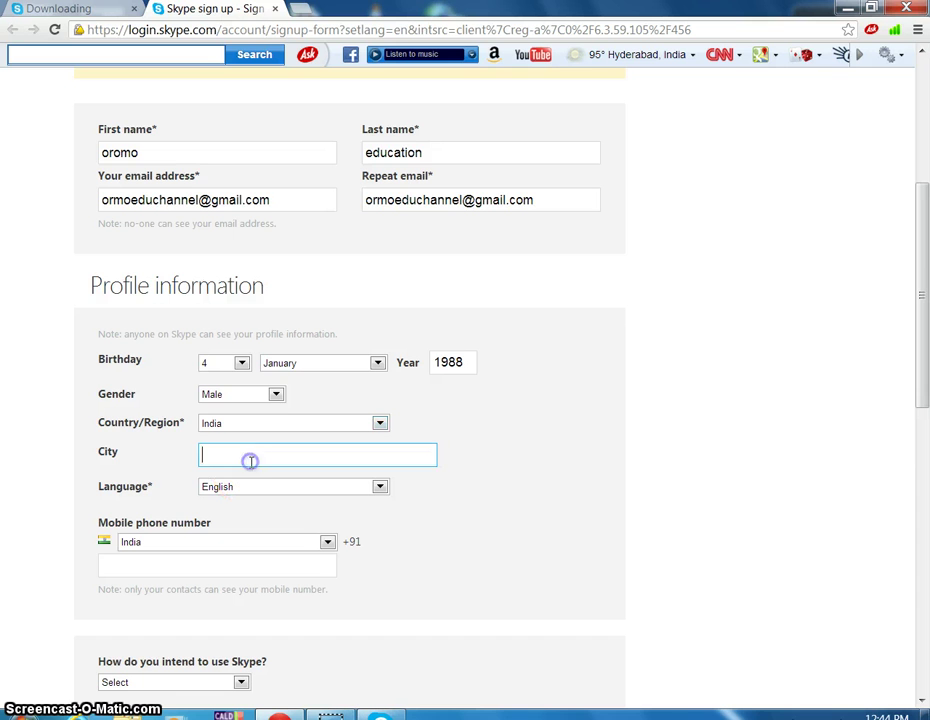
pyautogui.write('fhsfh')
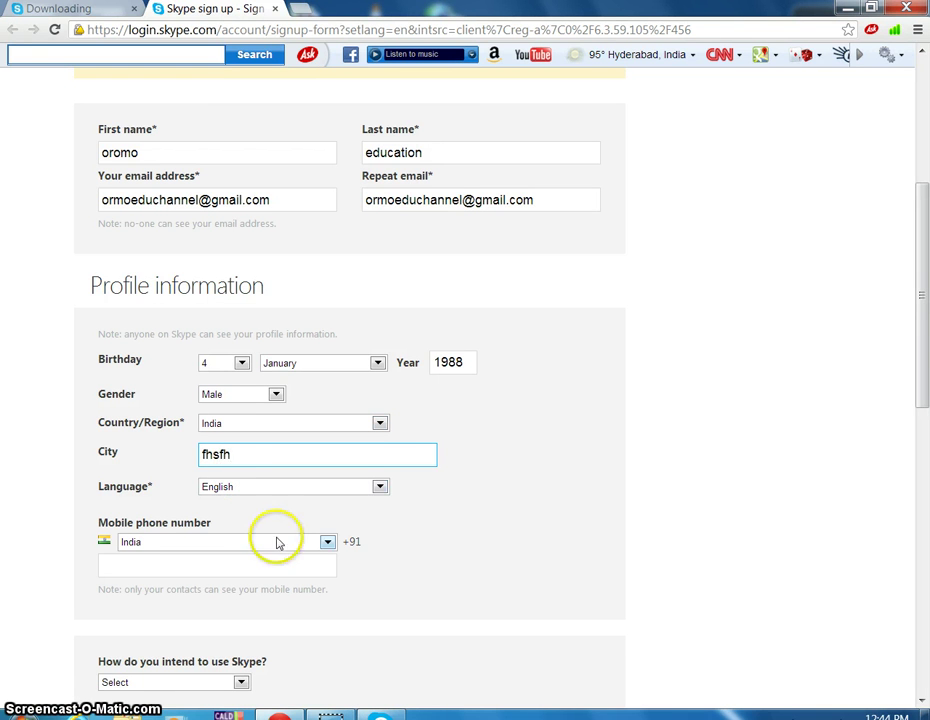
# Set the intended use of Skype to Mostly personal conversations
pyautogui.scroll(-3, 276, 540)
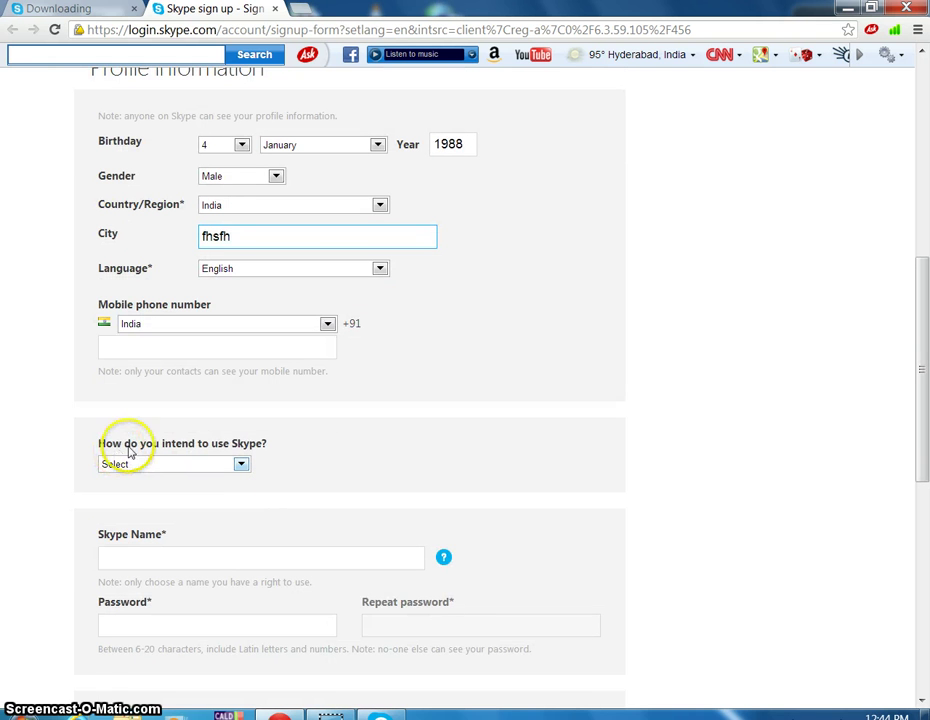
pyautogui.click(214, 464)
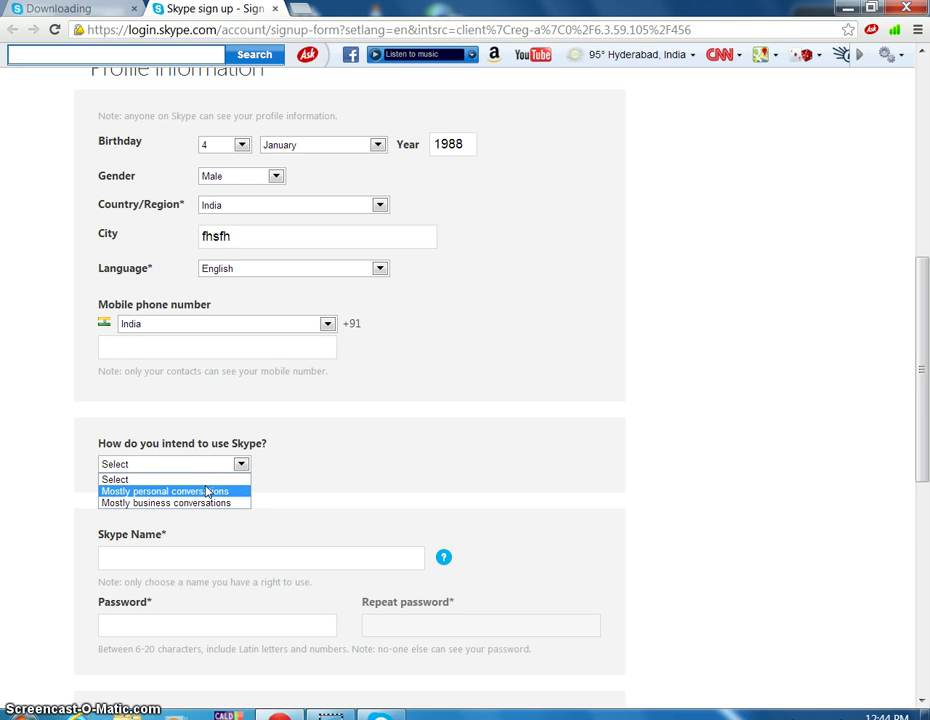
pyautogui.click(205, 501)
pyautogui.click(204, 496)
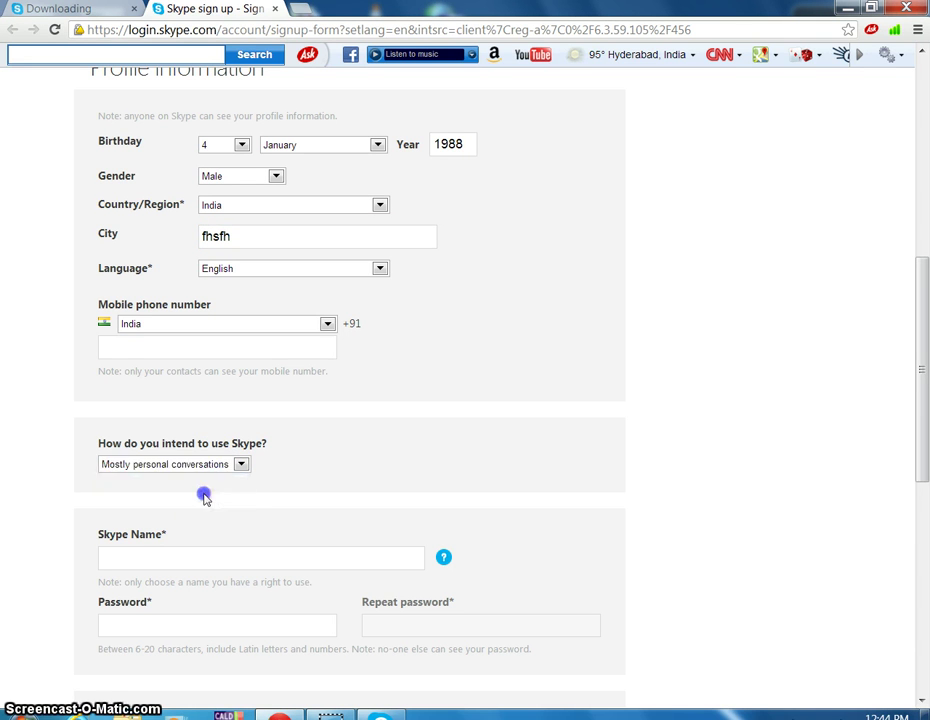
# Set the Skype Name to the part of the account's email address before the @ sign
pyautogui.scroll(-3, 204, 500)
pyautogui.click(205, 413)
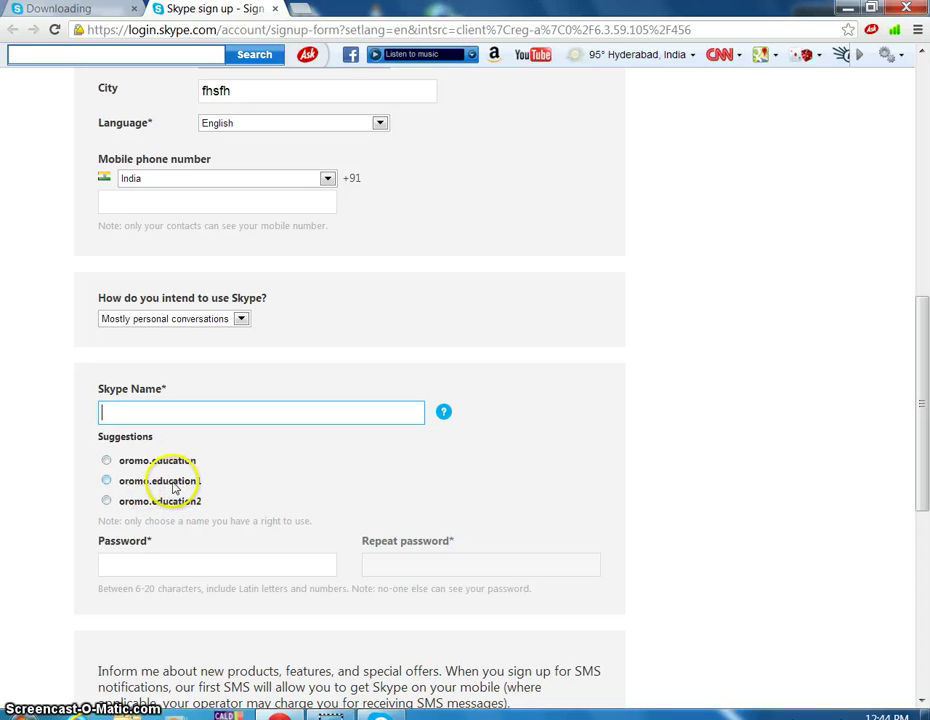
pyautogui.click(168, 415)
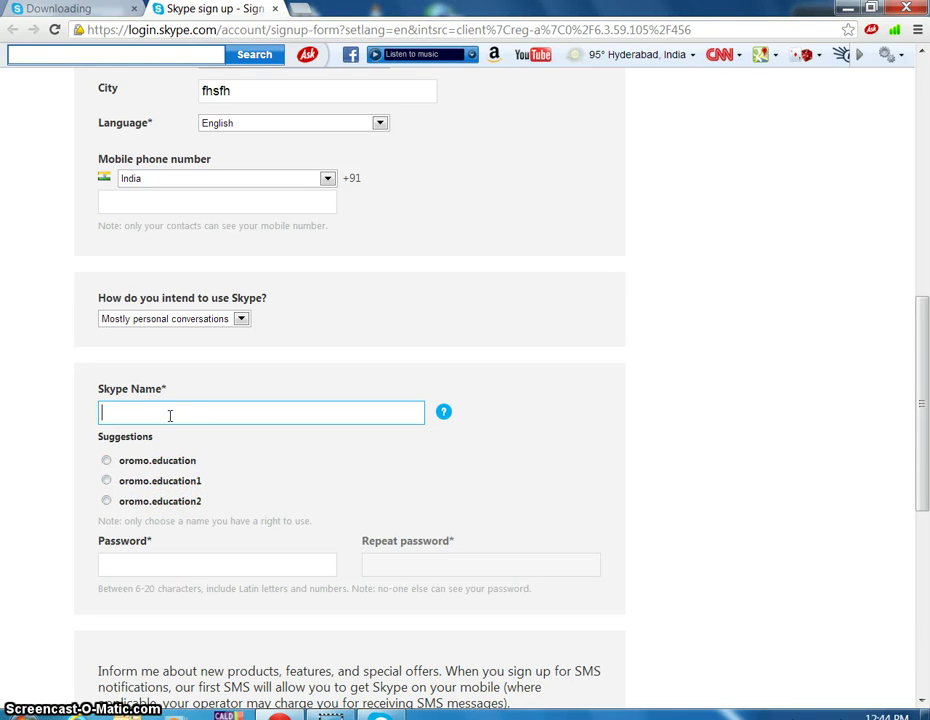
pyautogui.hotkey('ctrl', 'v')
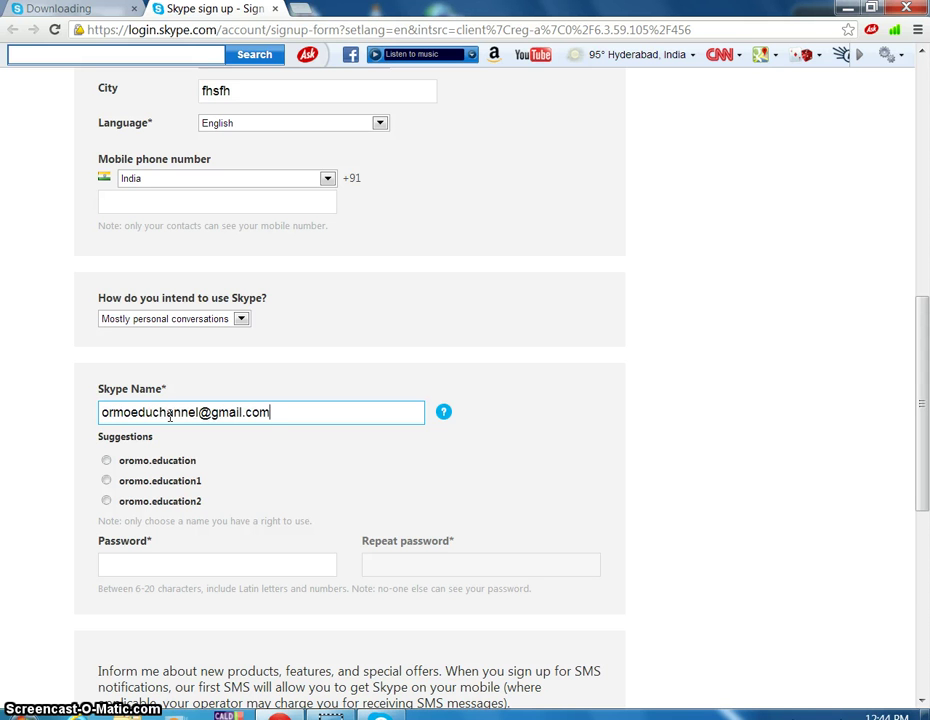
pyautogui.press('BackSpace')
pyautogui.press('BackSpace')
pyautogui.press('BackSpace')
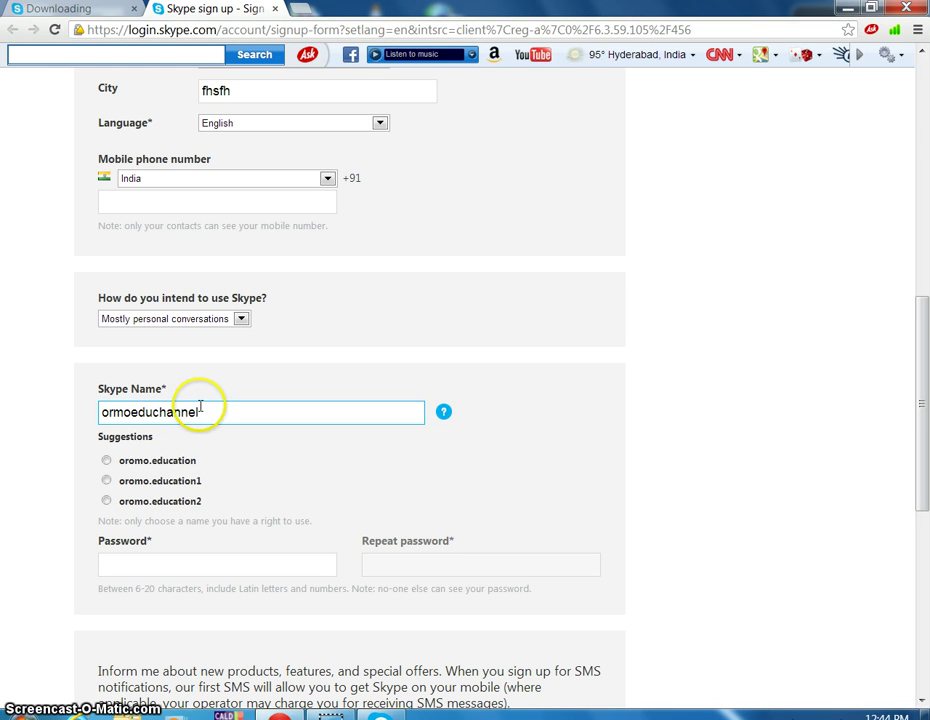
pyautogui.click(88, 463)
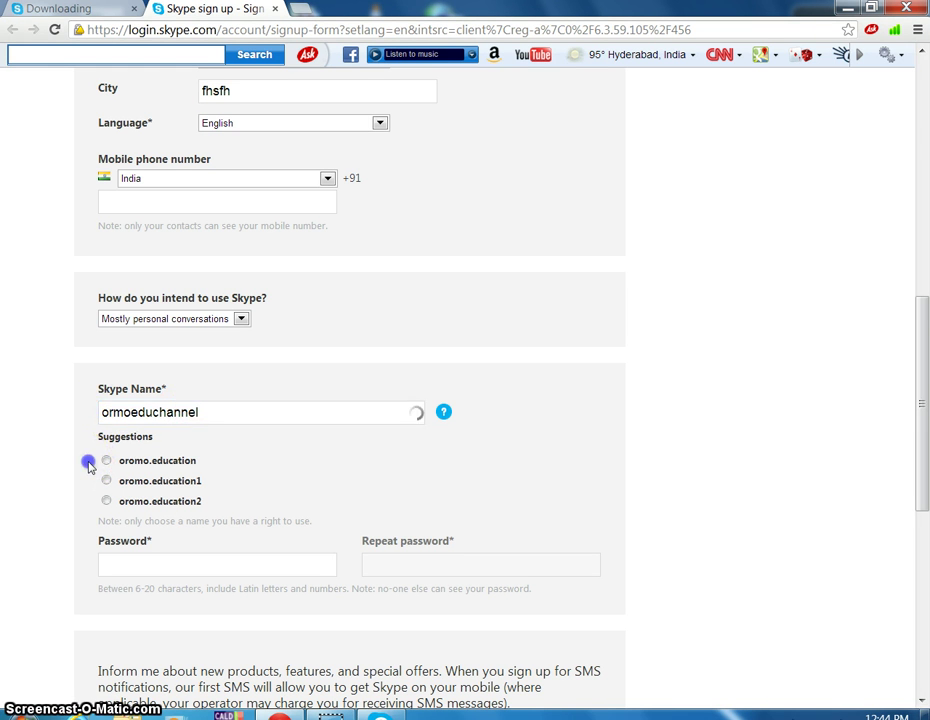
# Check the password requirements, and enter the account password in both the password and repeat password fields
pyautogui.click(144, 482)
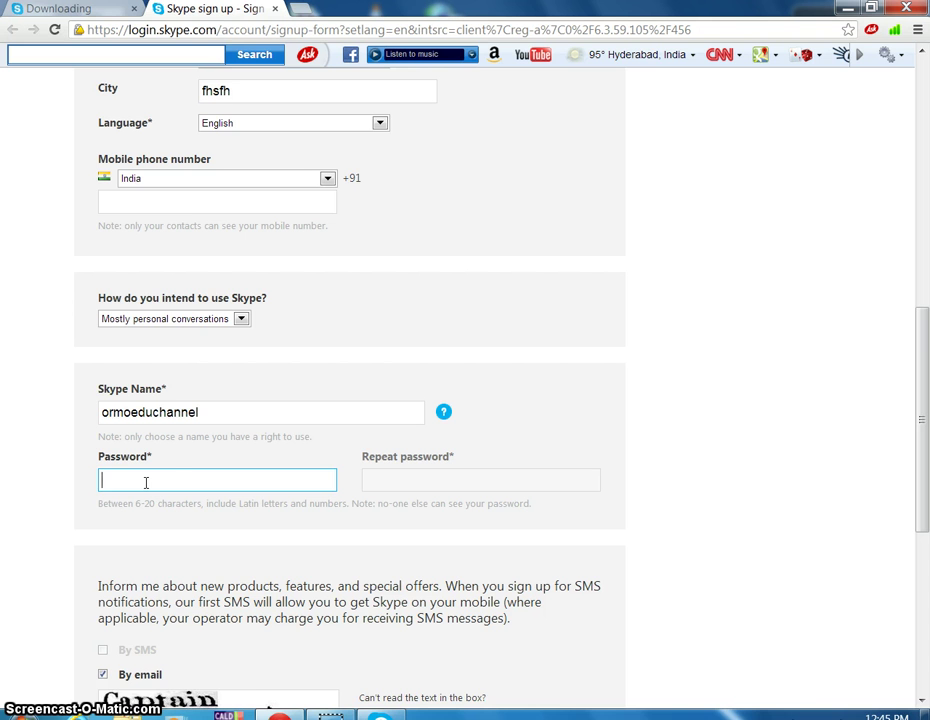
pyautogui.click(264, 513)
pyautogui.moveTo(281, 507); pyautogui.dragTo(321, 506)
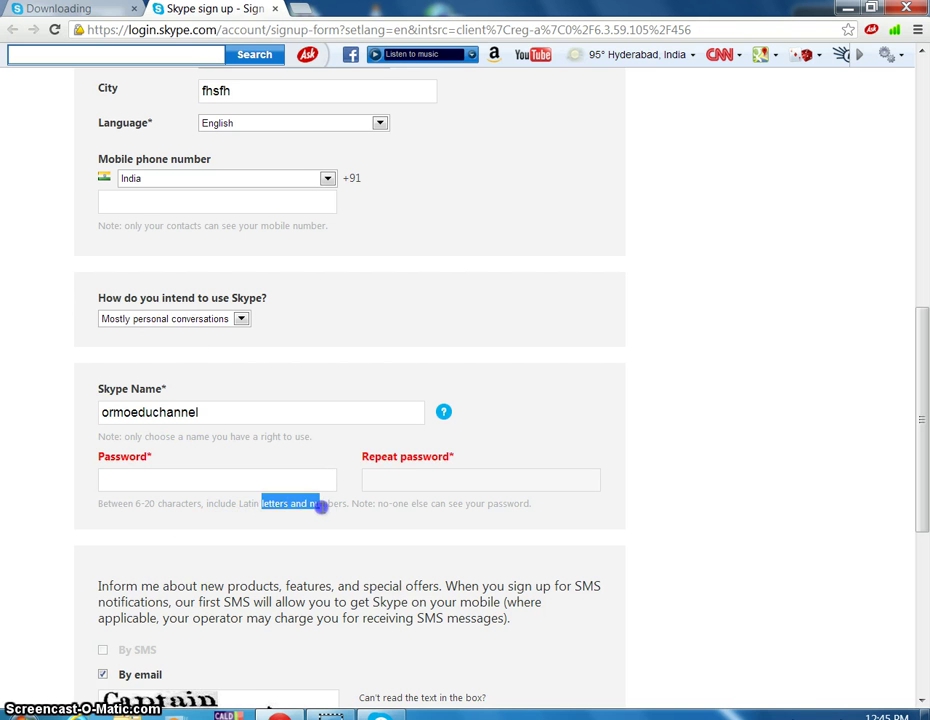
pyautogui.click(298, 486)
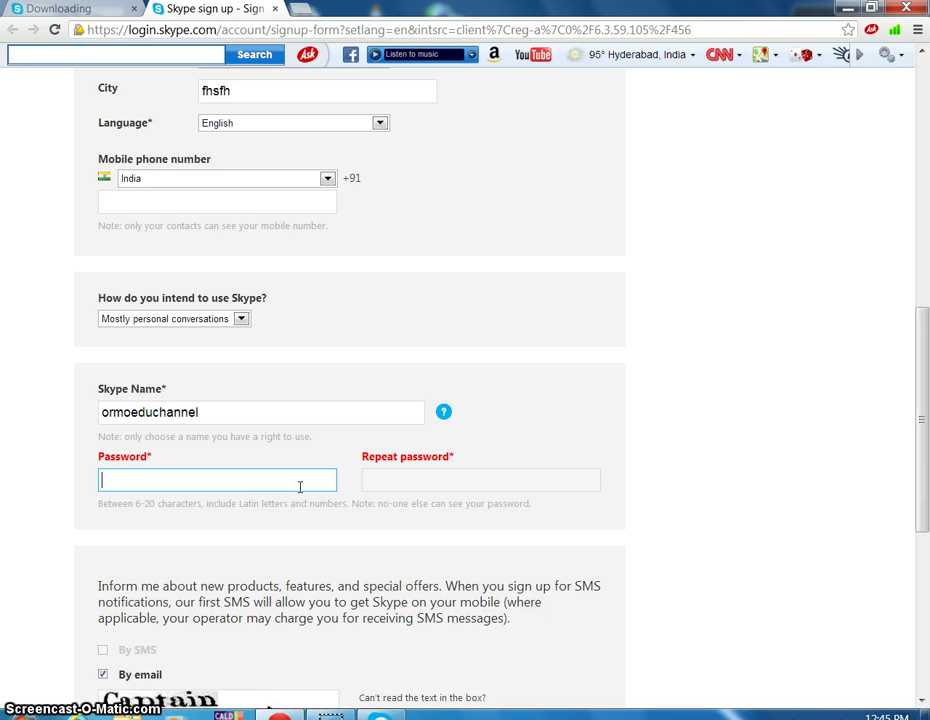
pyautogui.write('••')
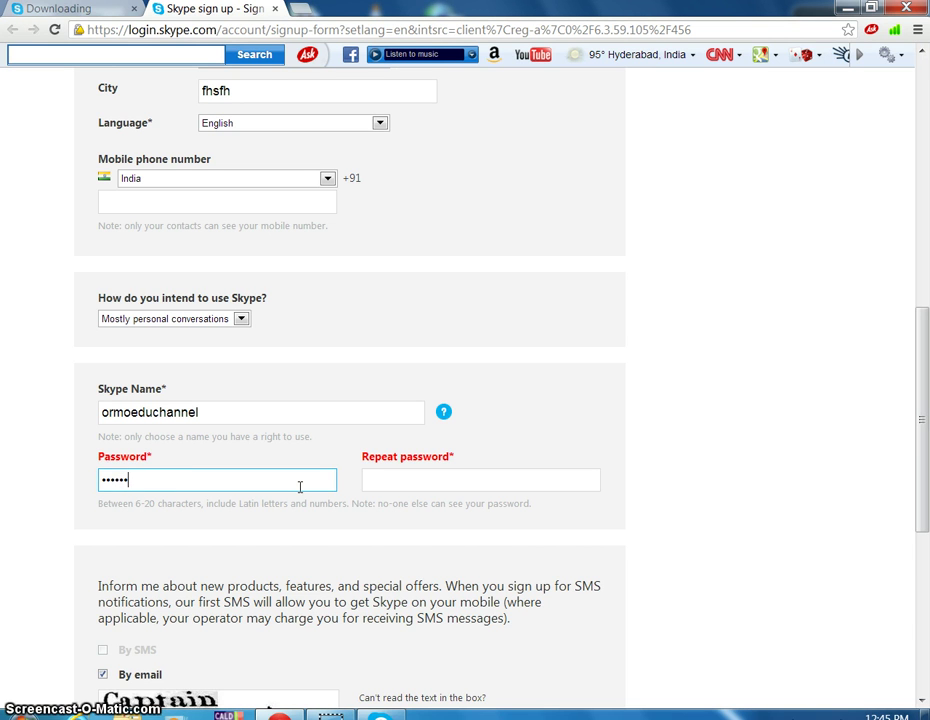
pyautogui.press('Tab')
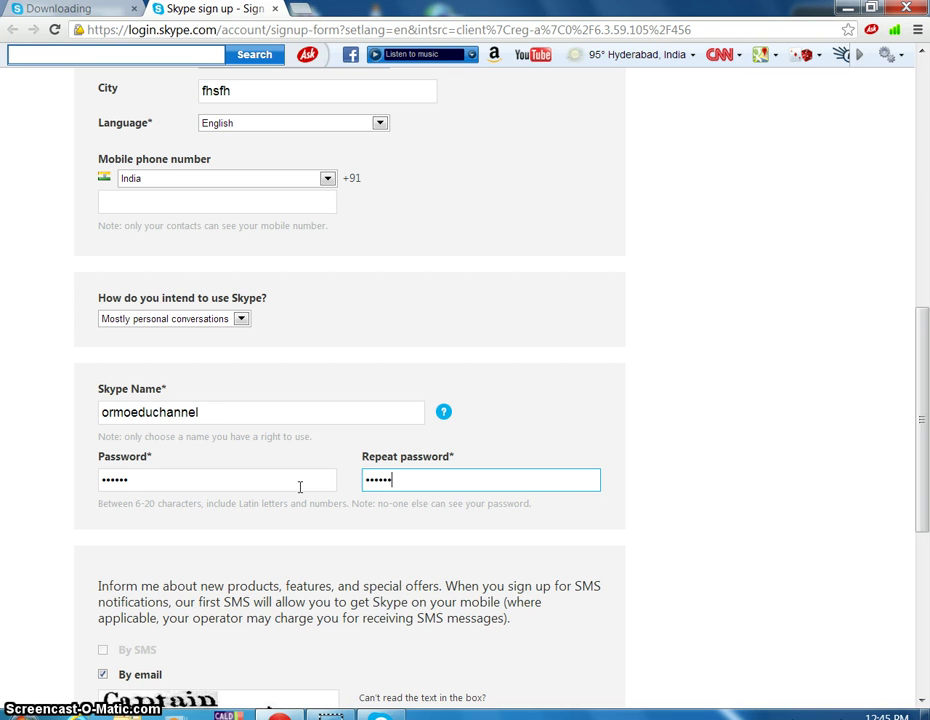
pyautogui.press('Tab')
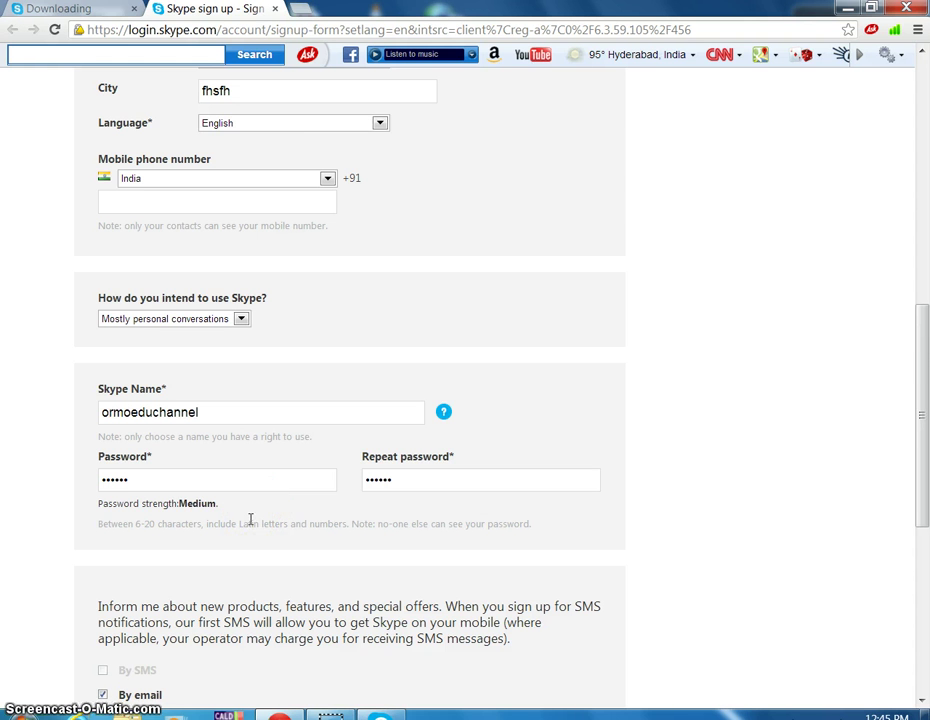
# Fill in the verification text of a refreshed CAPTCHA image and submit the sign-up form, agreeing to Skype's terms
pyautogui.scroll(-3, 251, 521)
pyautogui.scroll(-1, 158, 575)
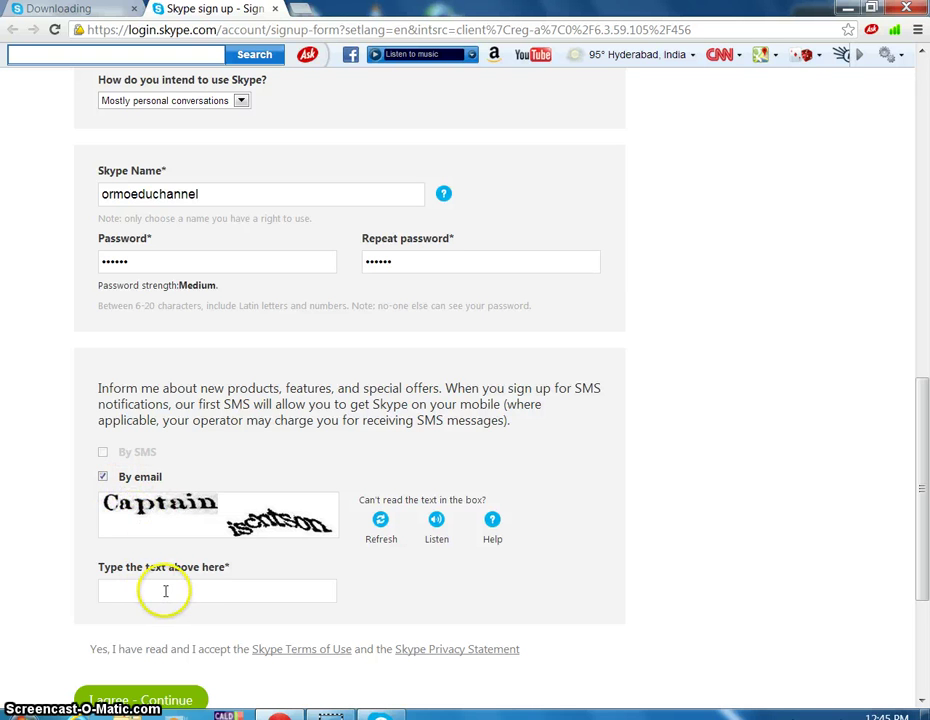
pyautogui.click(209, 592)
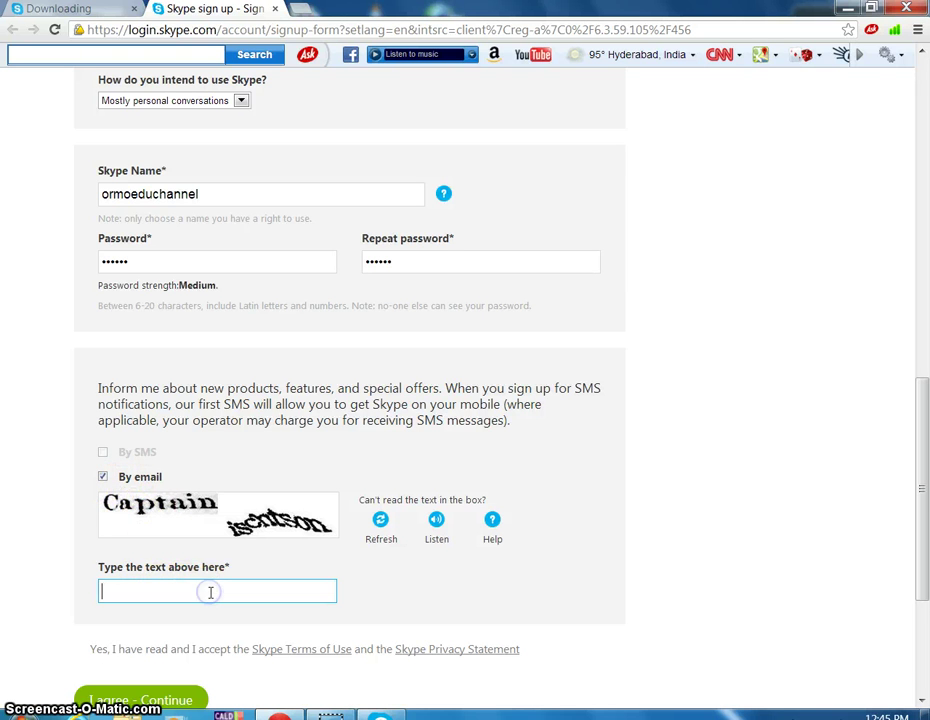
pyautogui.click(385, 527)
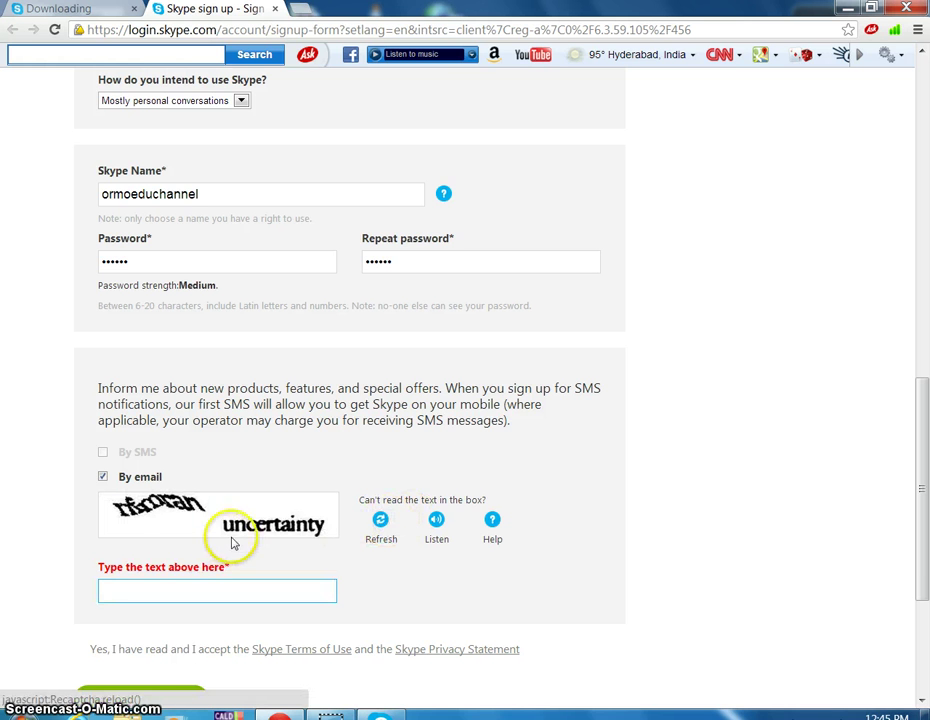
pyautogui.click(380, 520)
pyautogui.click(170, 586)
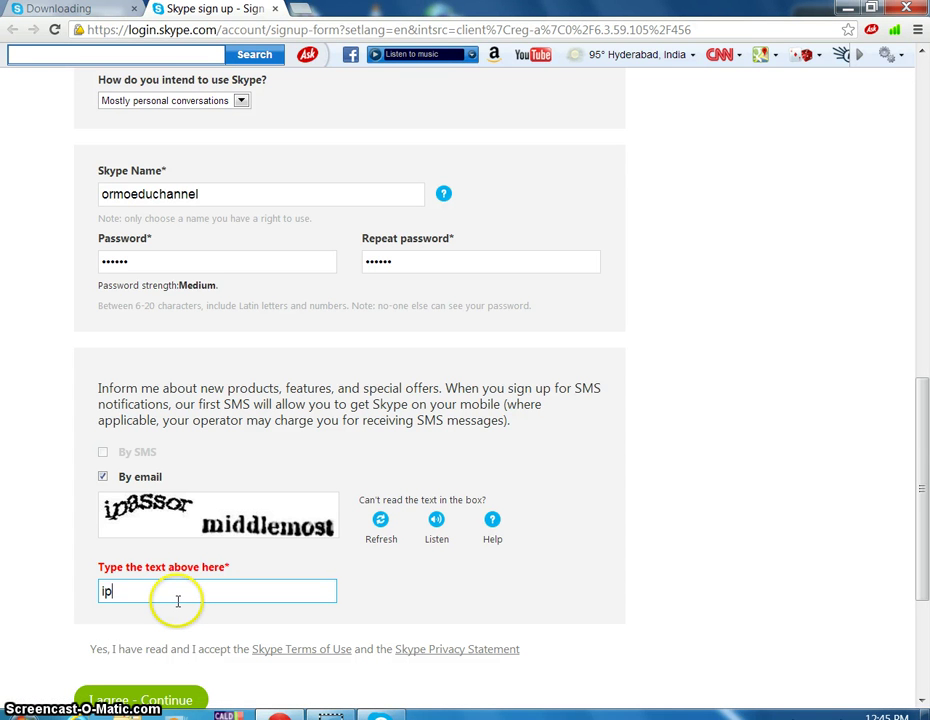
pyautogui.write('ipassor middlemost')
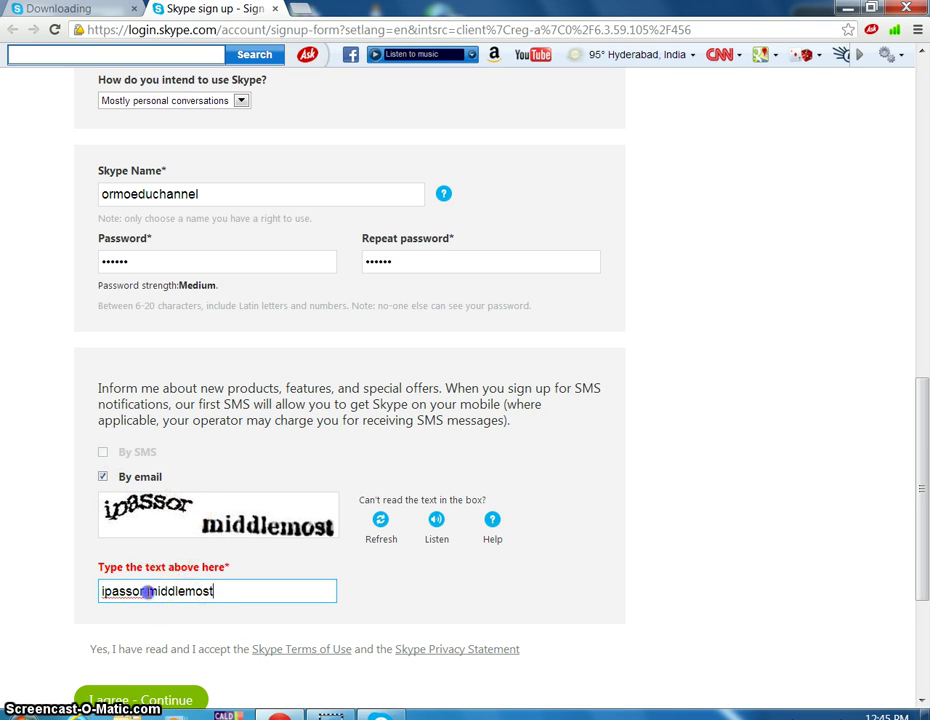
pyautogui.scroll(-2, 305, 533)
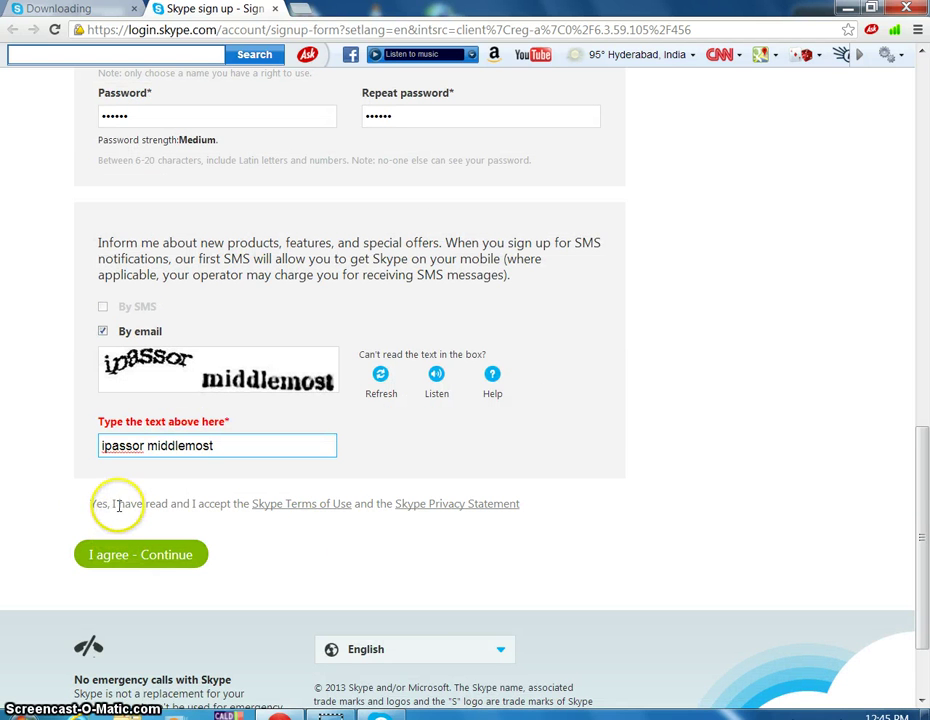
pyautogui.click(131, 559)
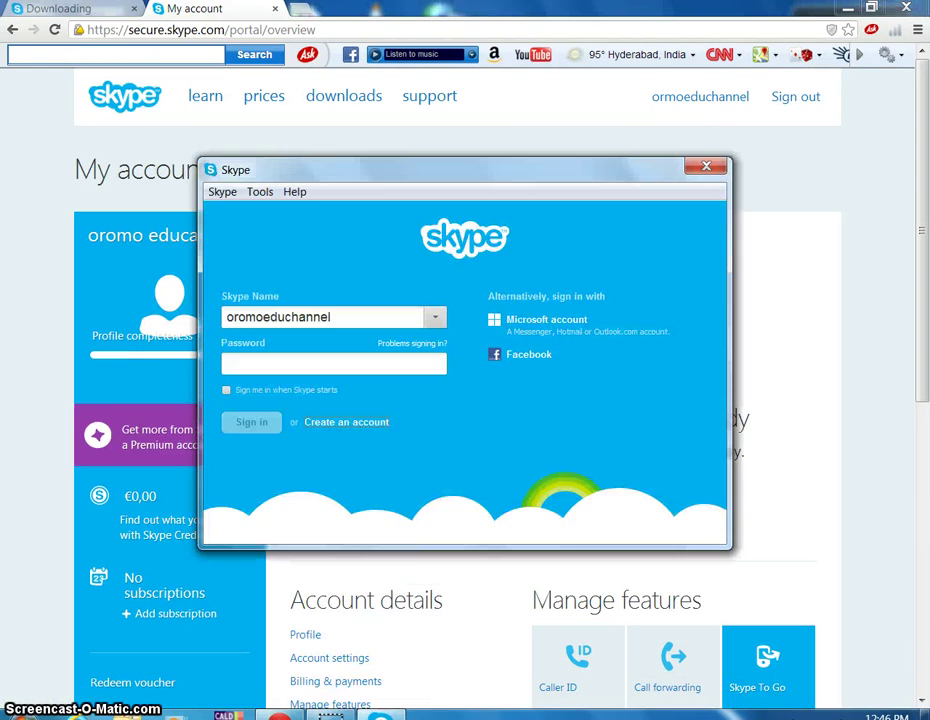
# Replace the prefilled Skype Name in the Skype desktop sign-in window with the newly created account's Skype Name
pyautogui.doubleClick(357, 318)
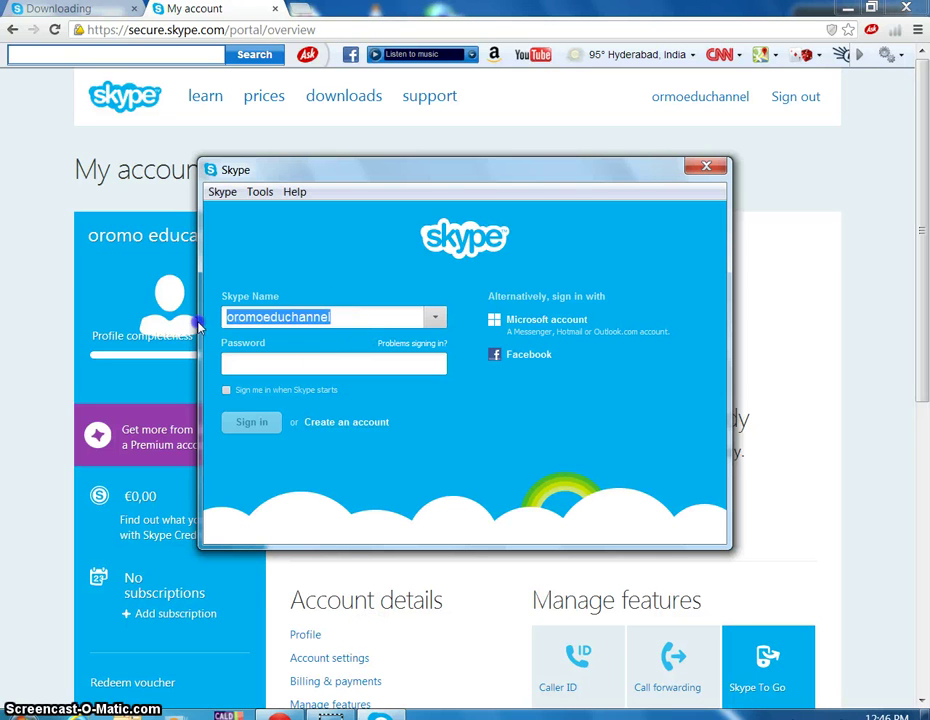
pyautogui.hotkey('ctrl', 'v')
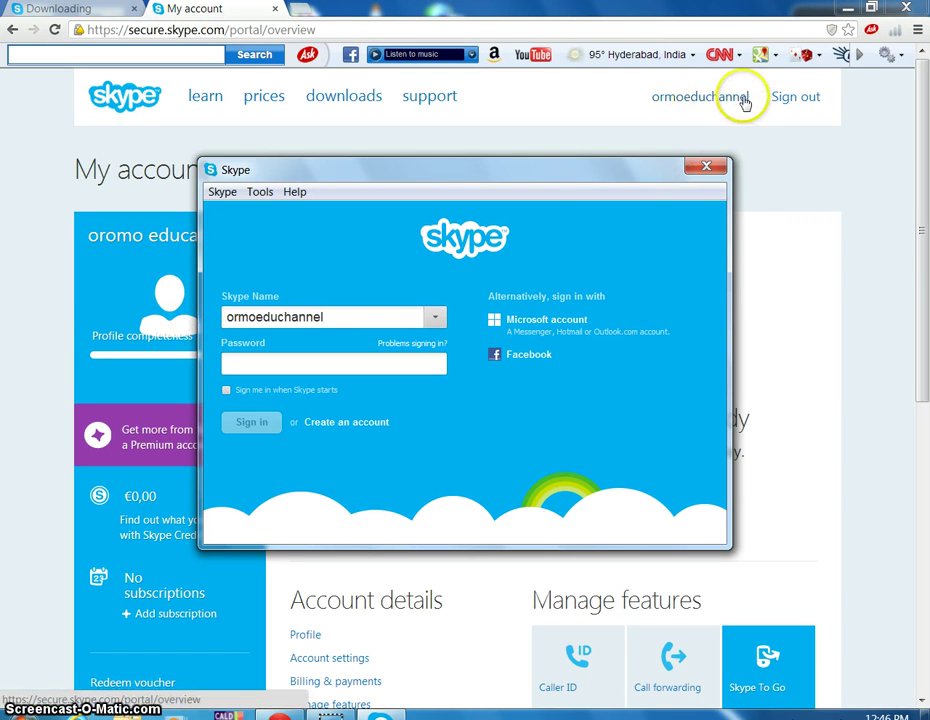
# Enter the account password in the Skype sign-in window and sign in
pyautogui.click(309, 362)
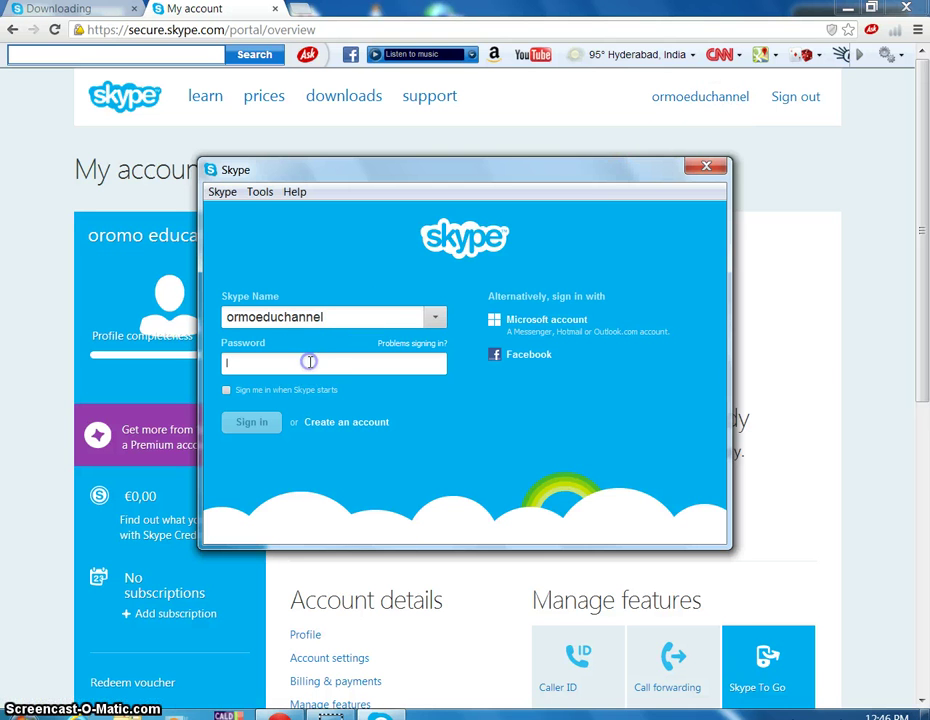
pyautogui.write('**')
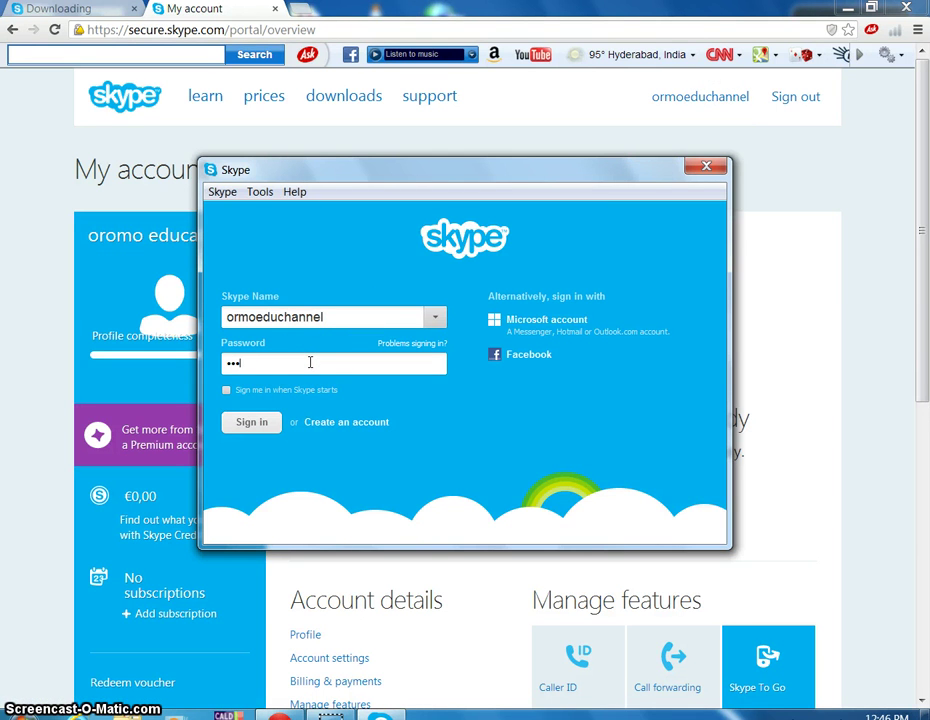
pyautogui.press('Return')
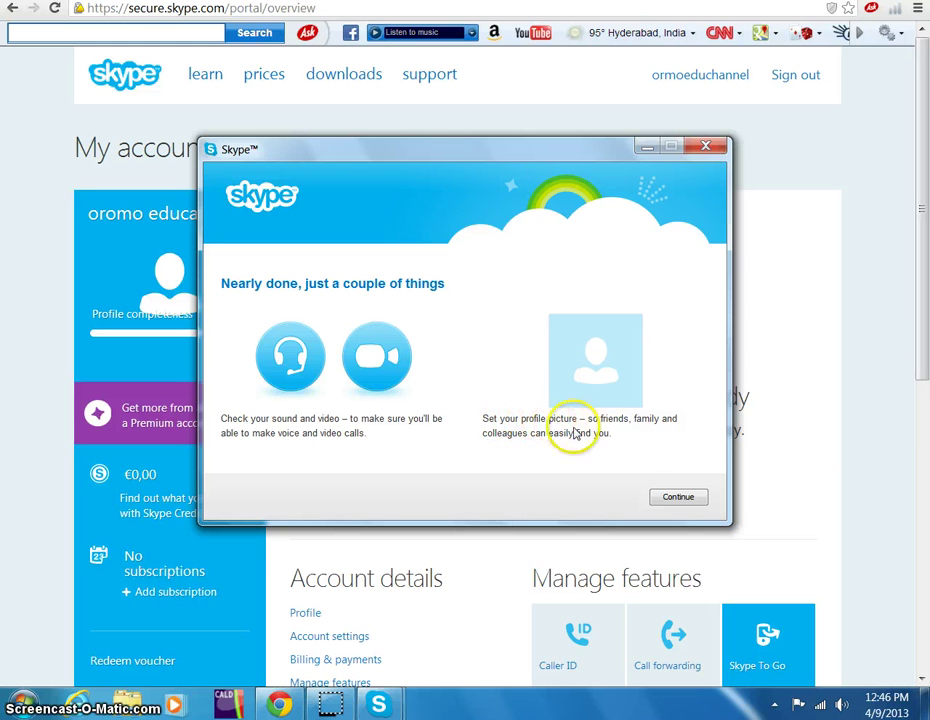
# Proceed to the sound and video check, close the setup wizard, then maximize the main Skype window and dismiss the calling tip
pyautogui.click(663, 501)
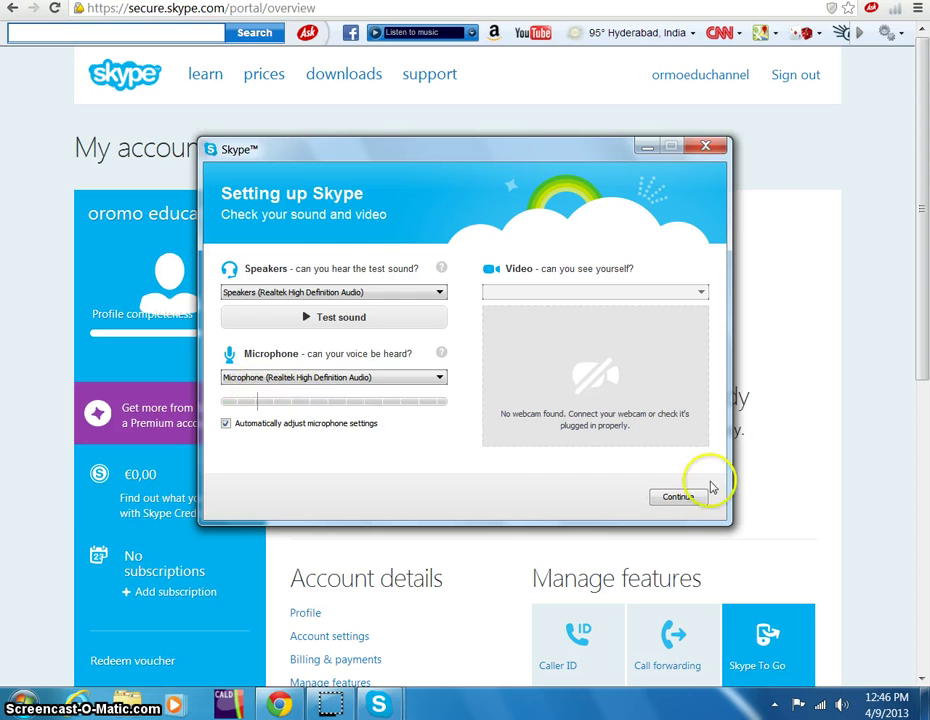
pyautogui.click(706, 148)
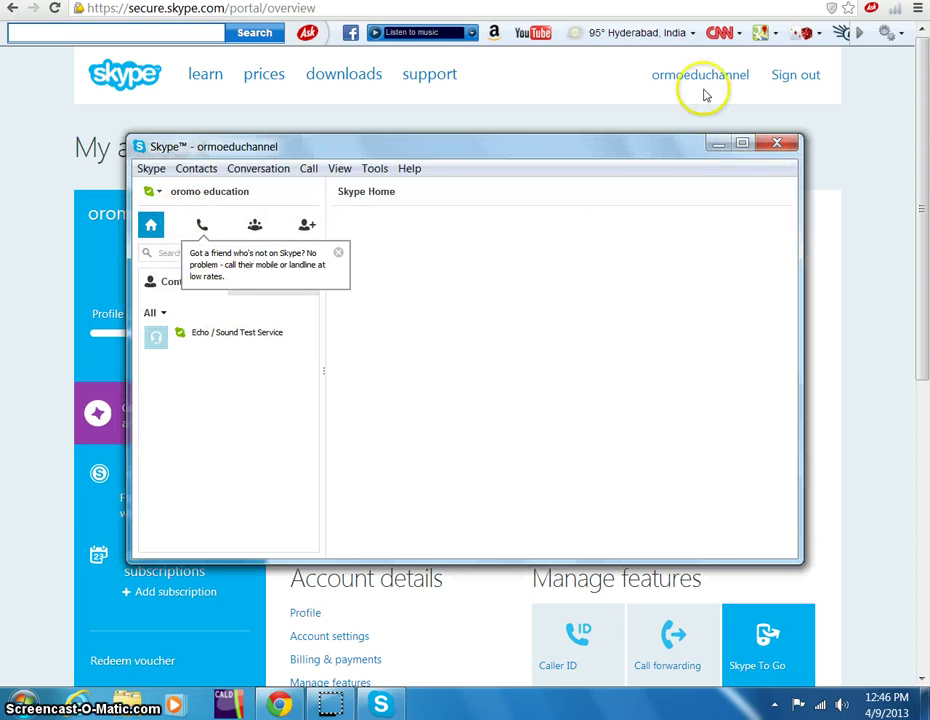
pyautogui.click(742, 143)
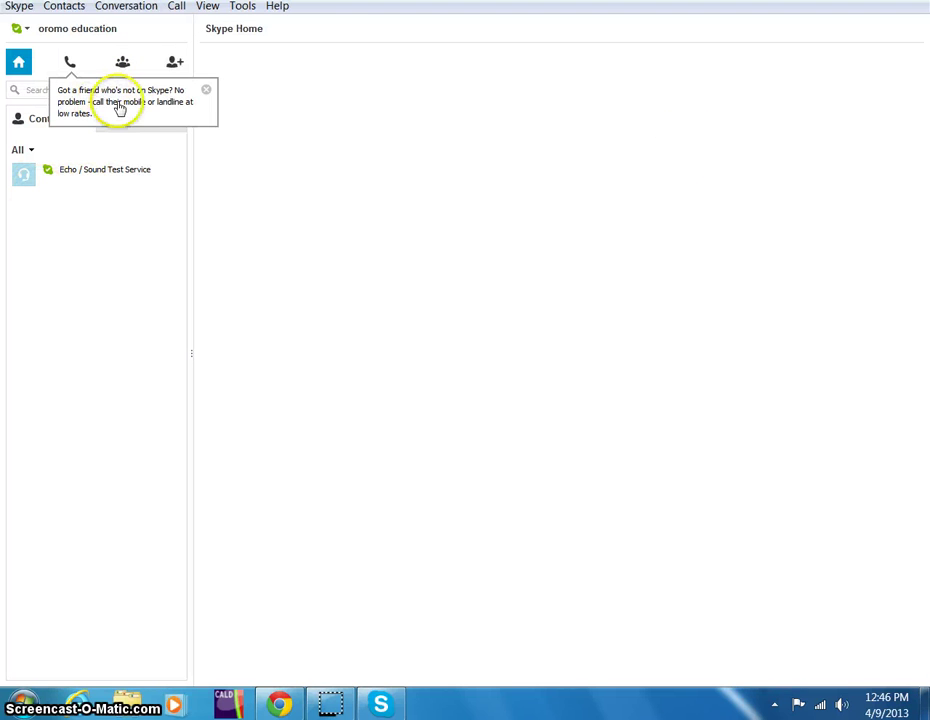
pyautogui.click(206, 89)
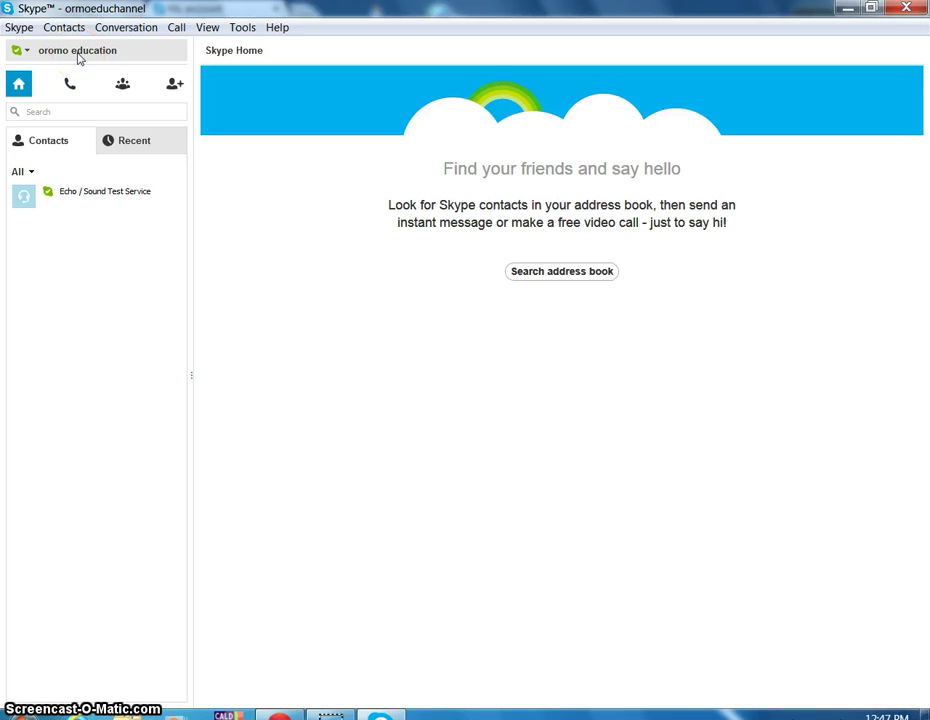
# Search the Skype directory for a new contact using "oromoedu"
pyautogui.click(20, 28)
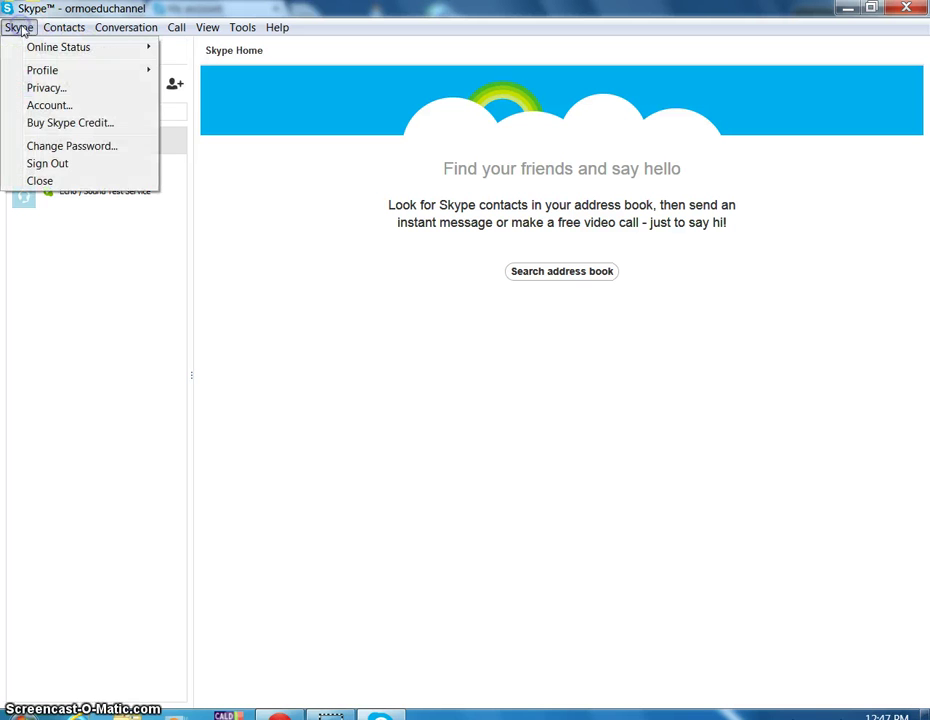
pyautogui.moveTo(67, 27)
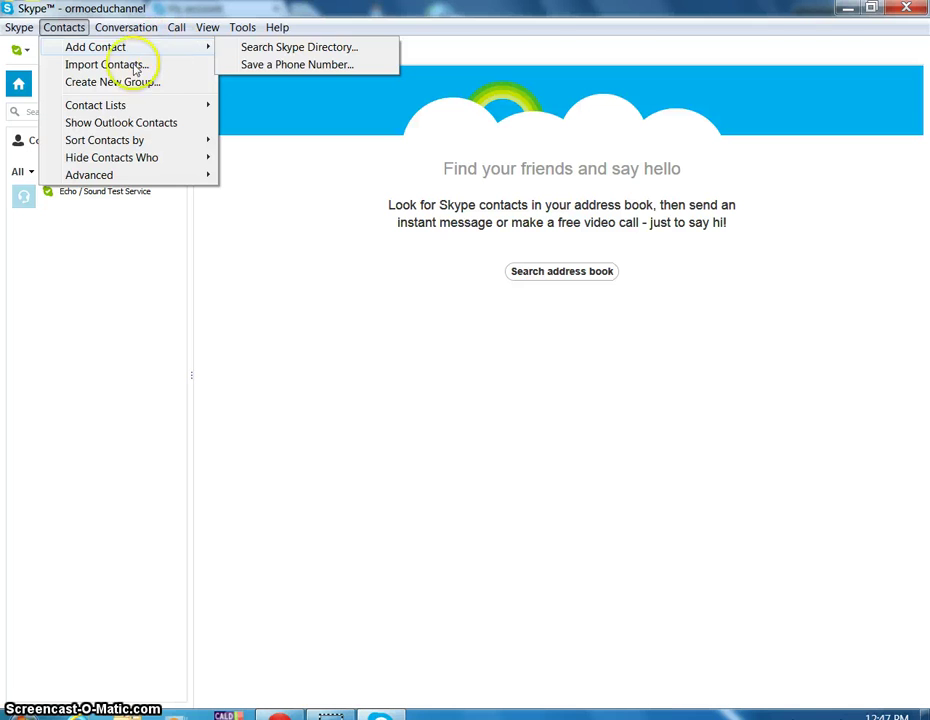
pyautogui.click(246, 50)
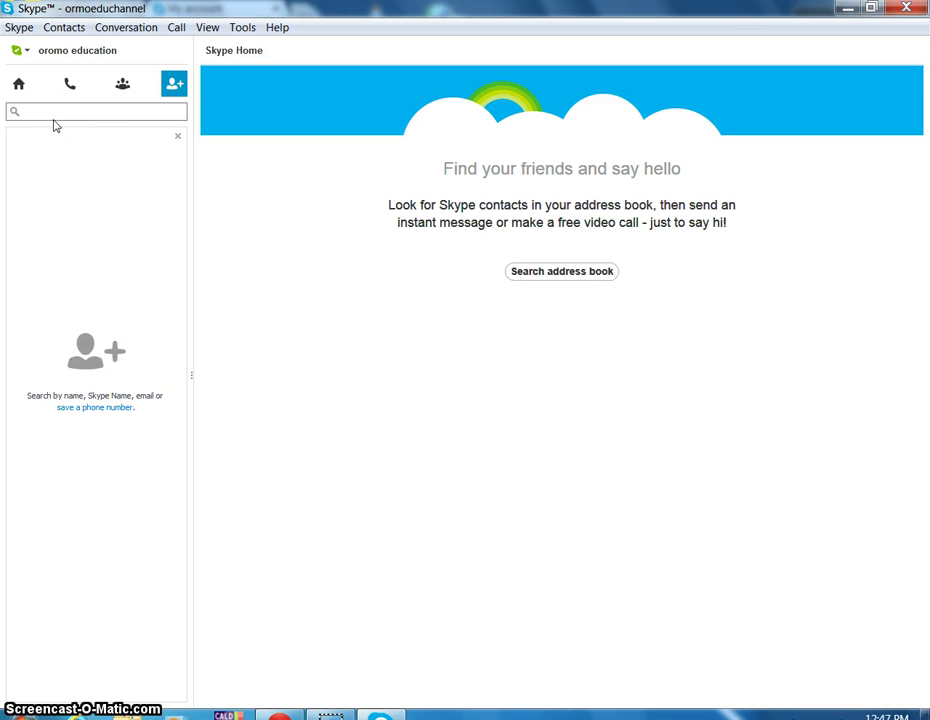
pyautogui.write('or')
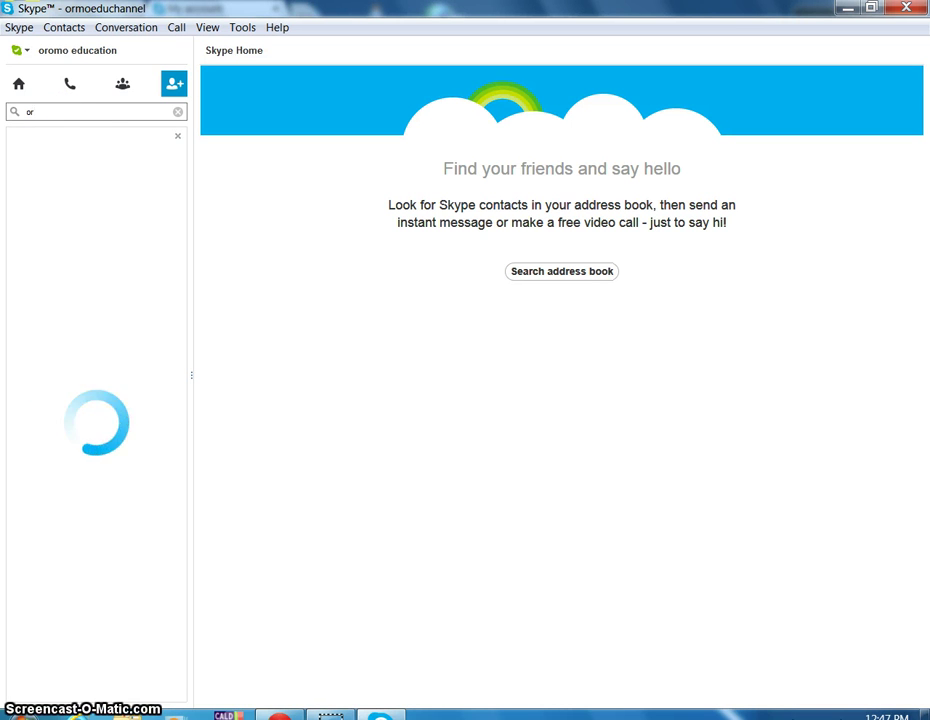
pyautogui.write('omo')
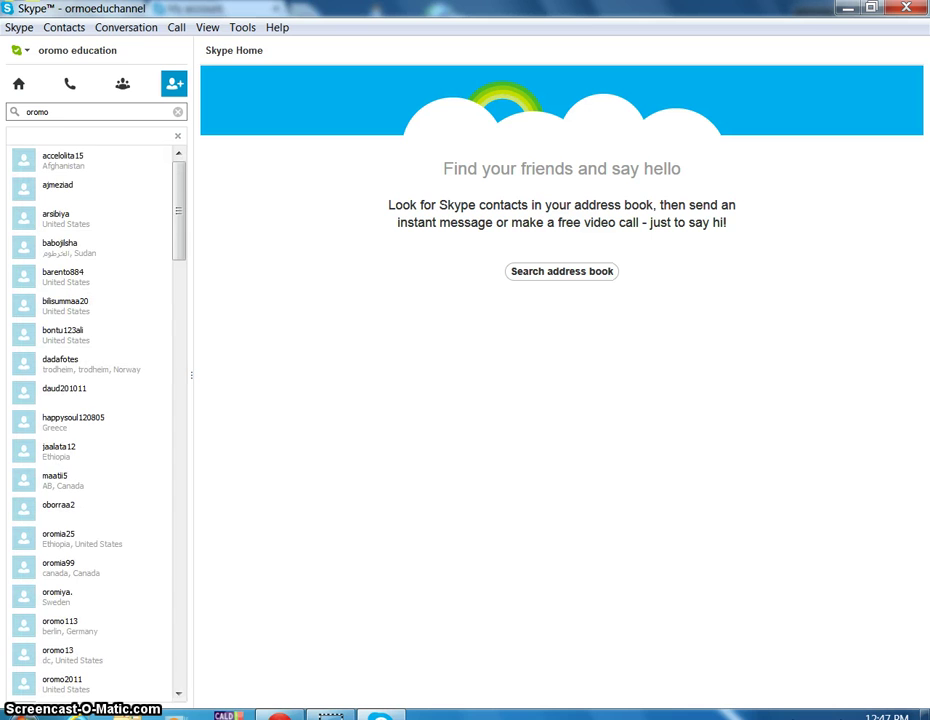
pyautogui.write('edu')
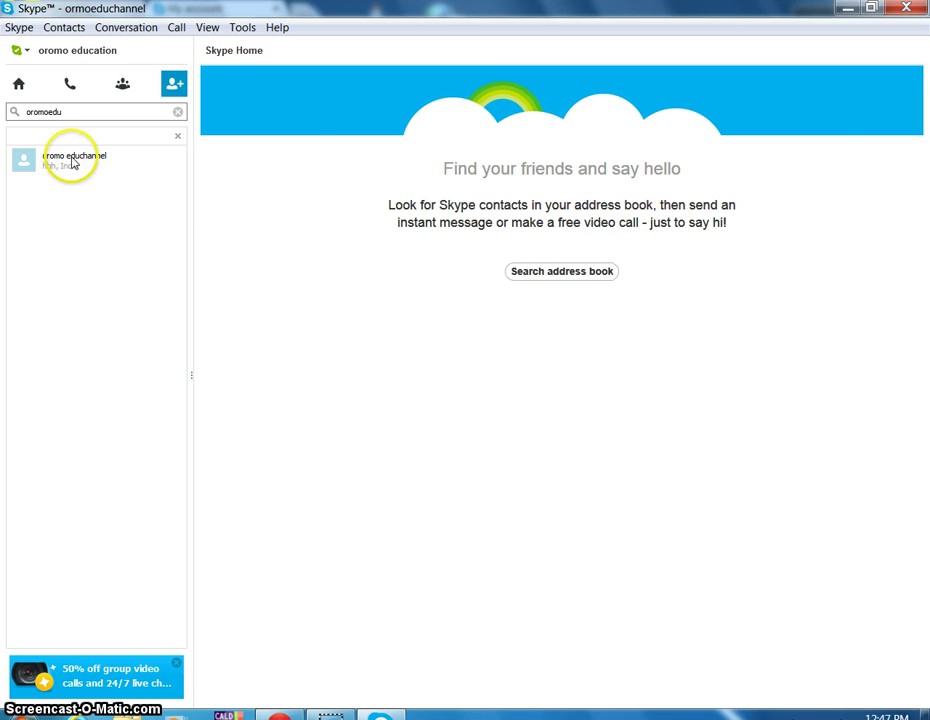
# Send oromo educhannel a contact request with the message "an abaluu please accept na godhi" and select the new entry in the contact list
pyautogui.click(72, 163)
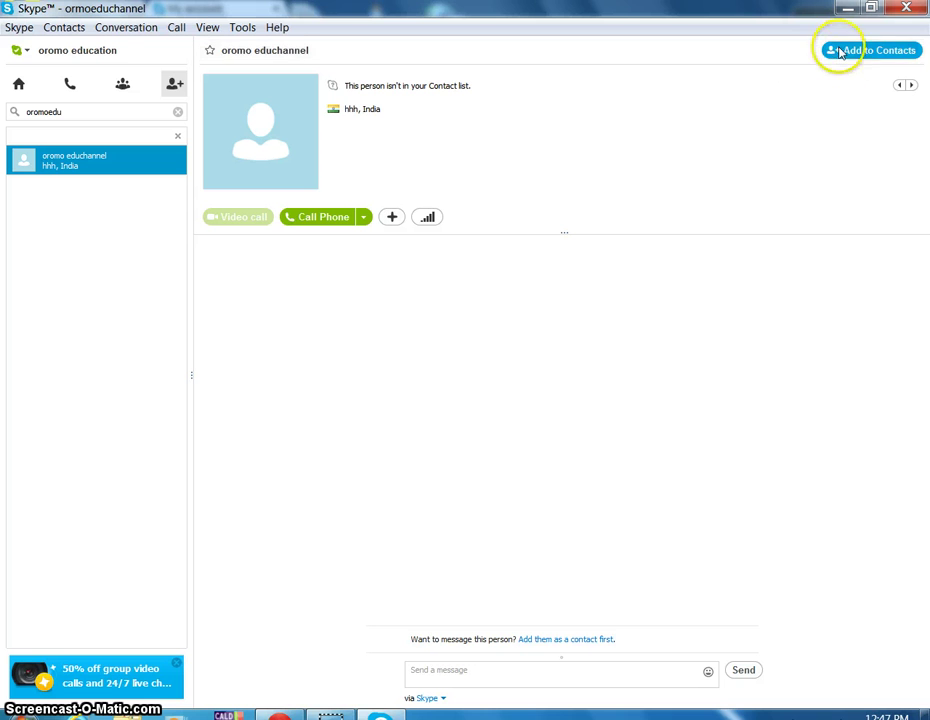
pyautogui.click(872, 58)
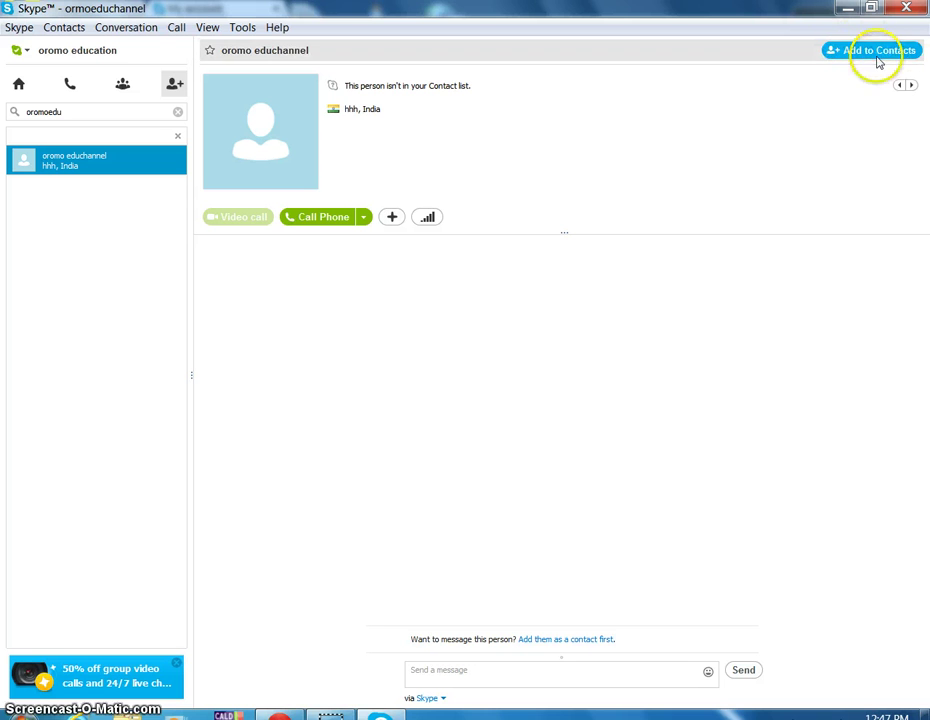
pyautogui.click(856, 50)
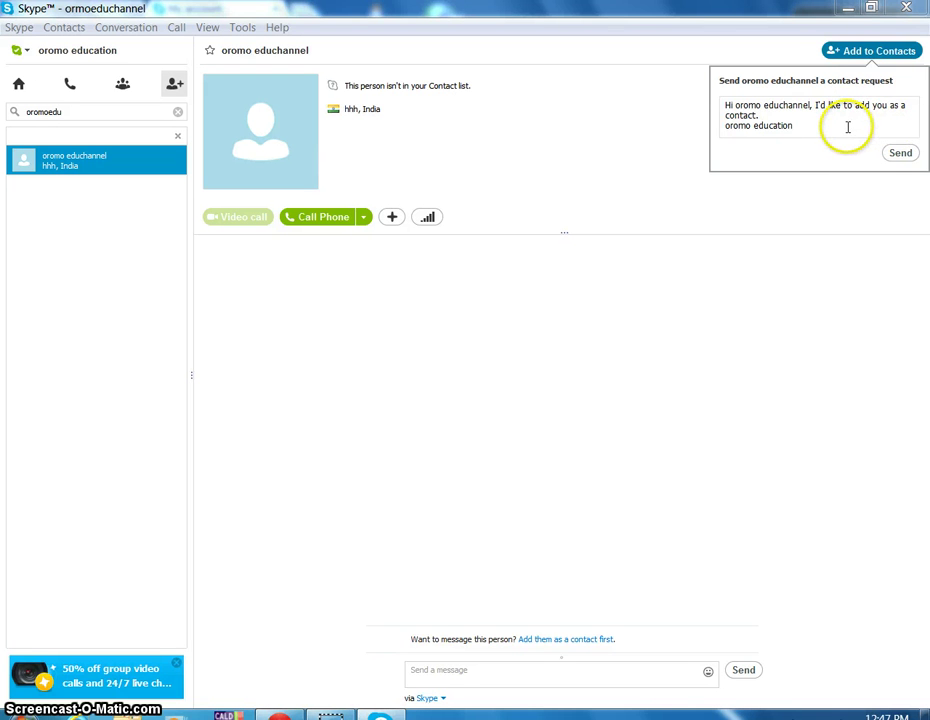
pyautogui.moveTo(793, 125); pyautogui.dragTo(718, 104)
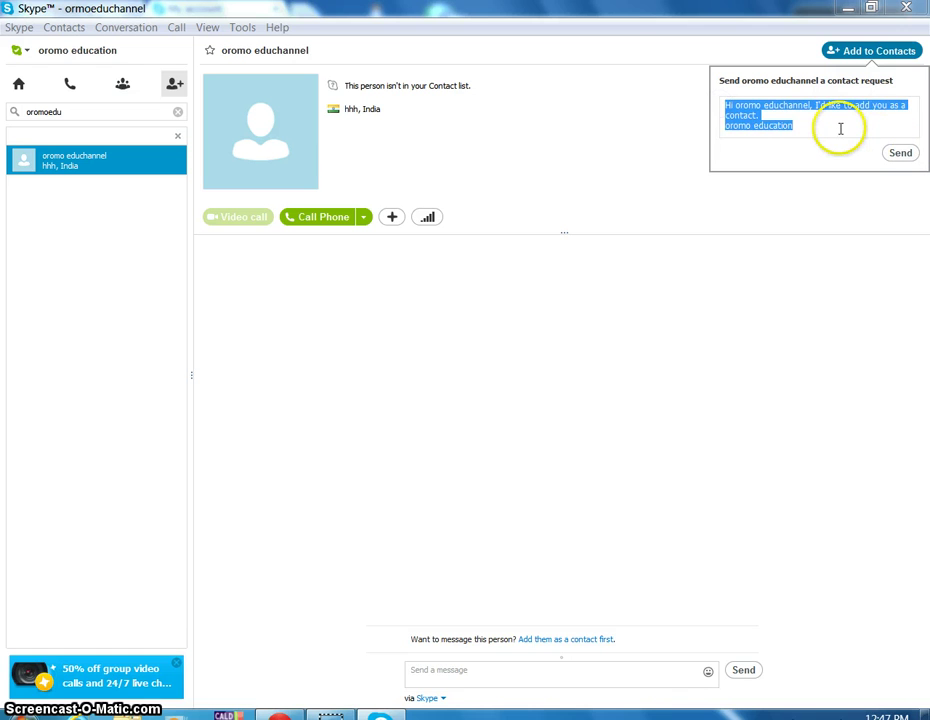
pyautogui.press('BackSpace')
pyautogui.write('an abaluu please accep')
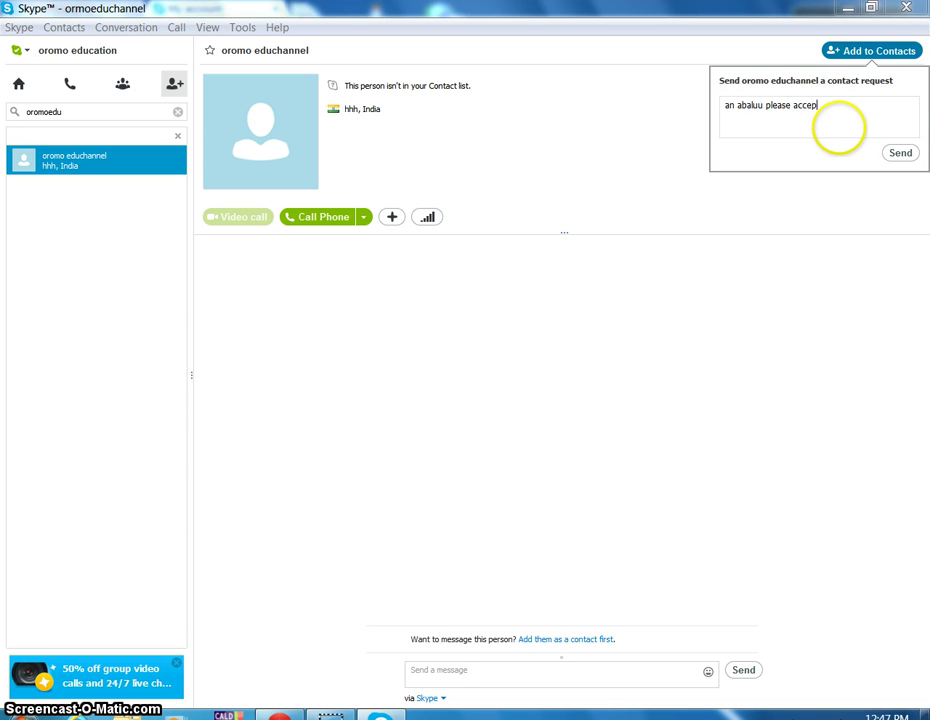
pyautogui.write('t g')
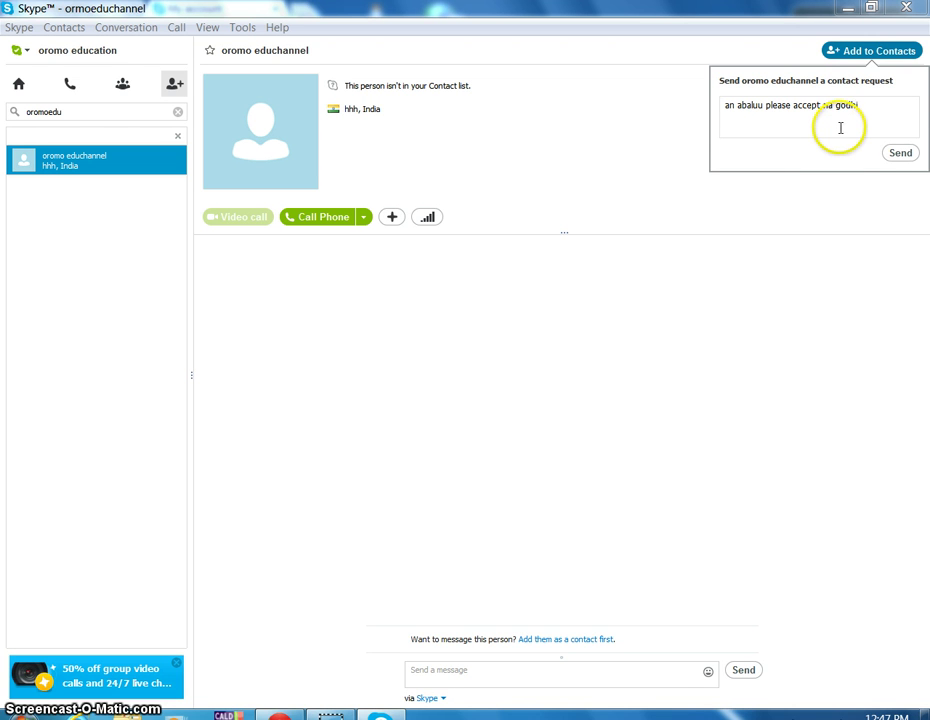
pyautogui.click(899, 152)
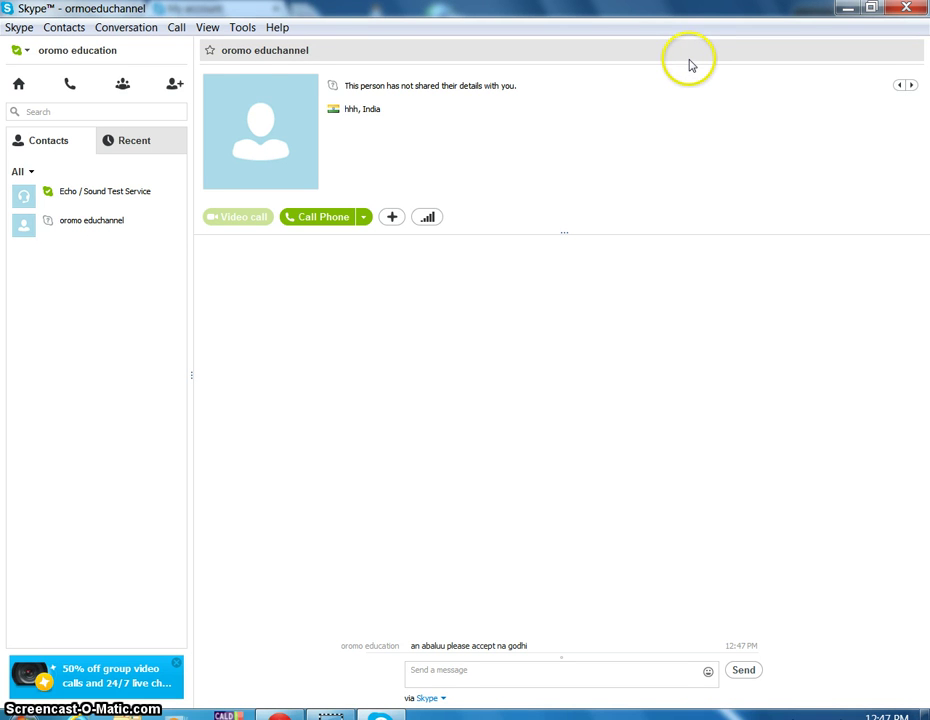
pyautogui.click(118, 226)
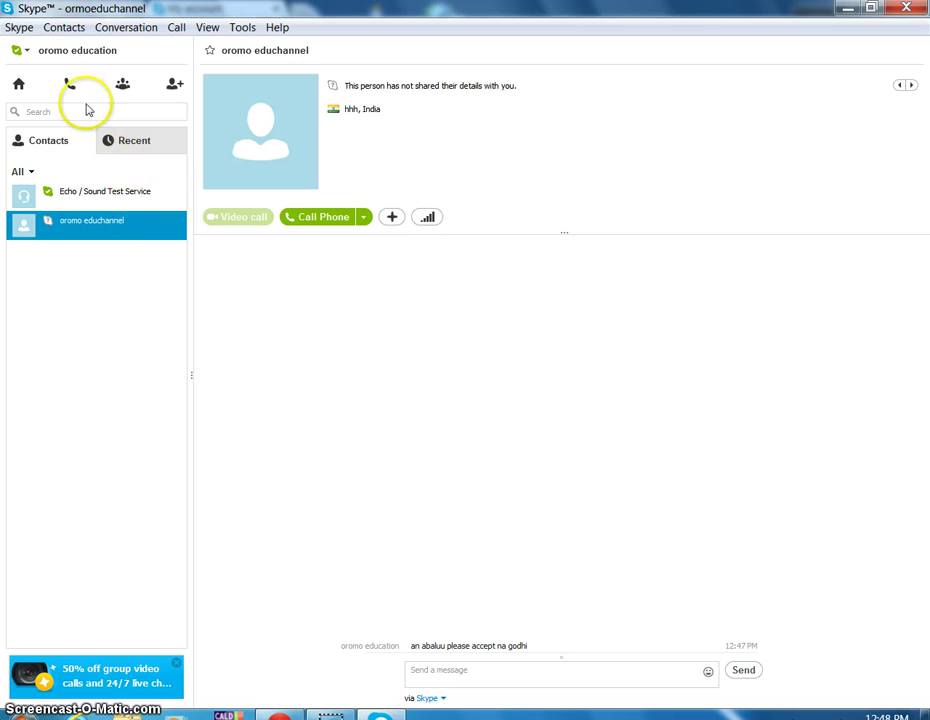
pyautogui.click(22, 28)
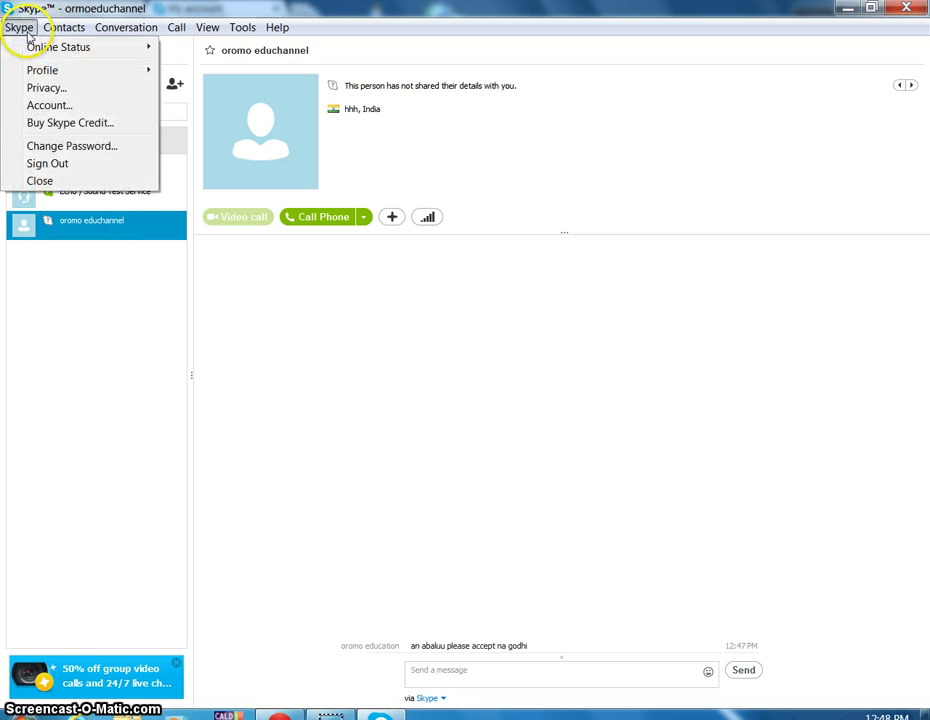
pyautogui.moveTo(50, 72)
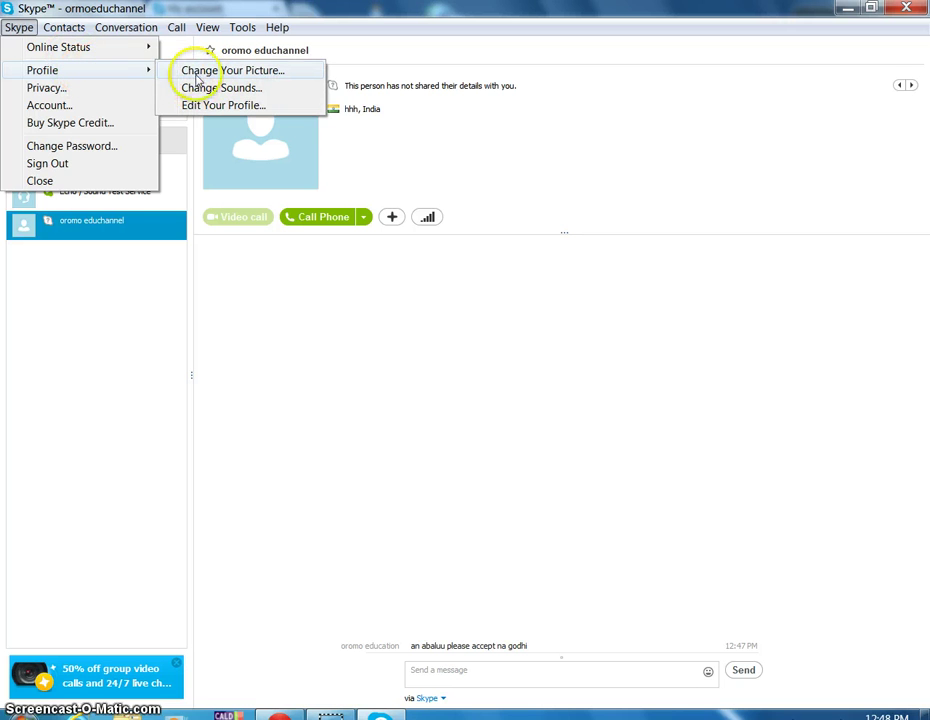
pyautogui.click(201, 87)
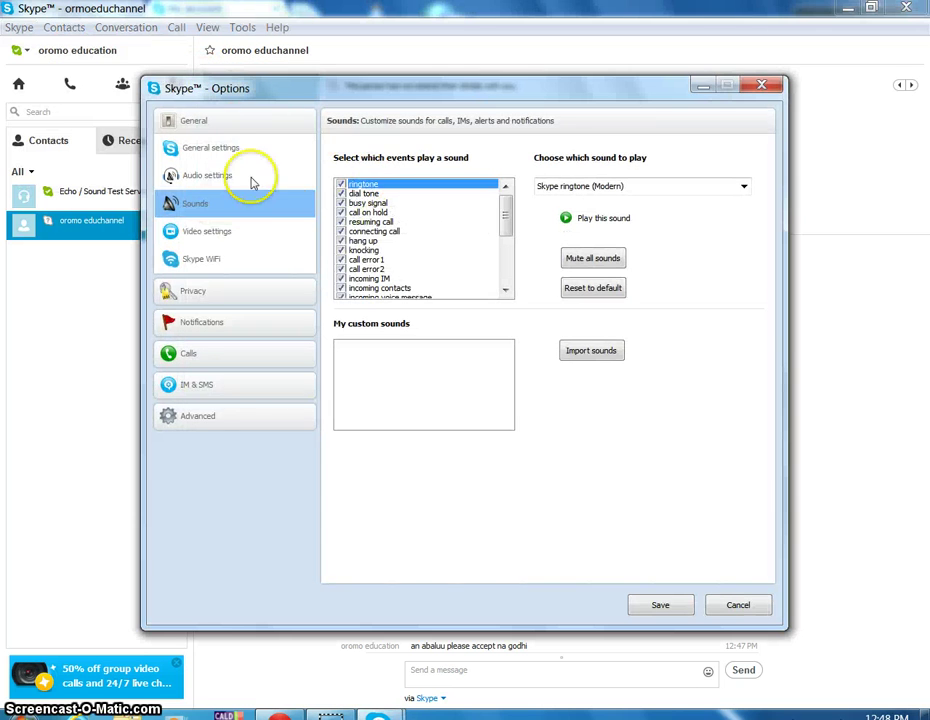
pyautogui.click(210, 176)
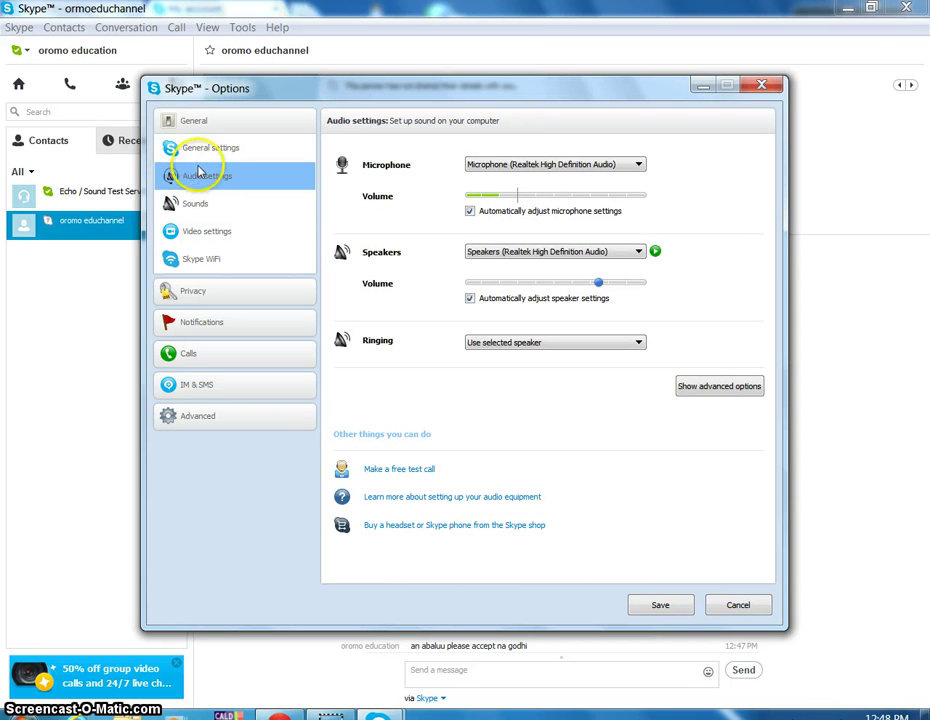
pyautogui.click(703, 86)
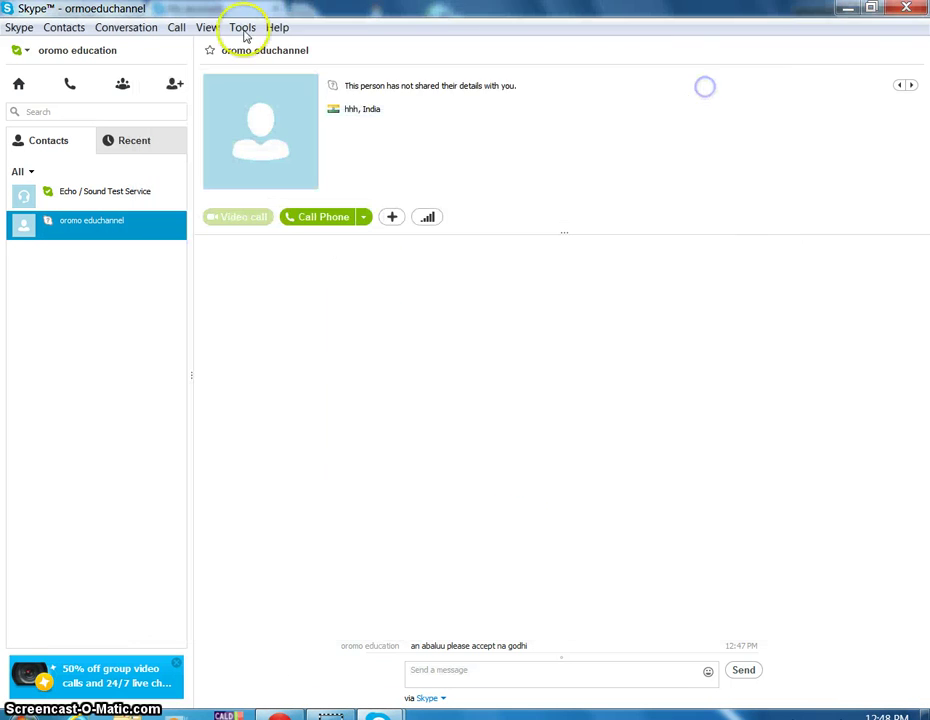
# In the audio settings, choose Microphone (Realtek High Definition Audio) as the microphone, check the speaker device, and save the options
pyautogui.click(12, 28)
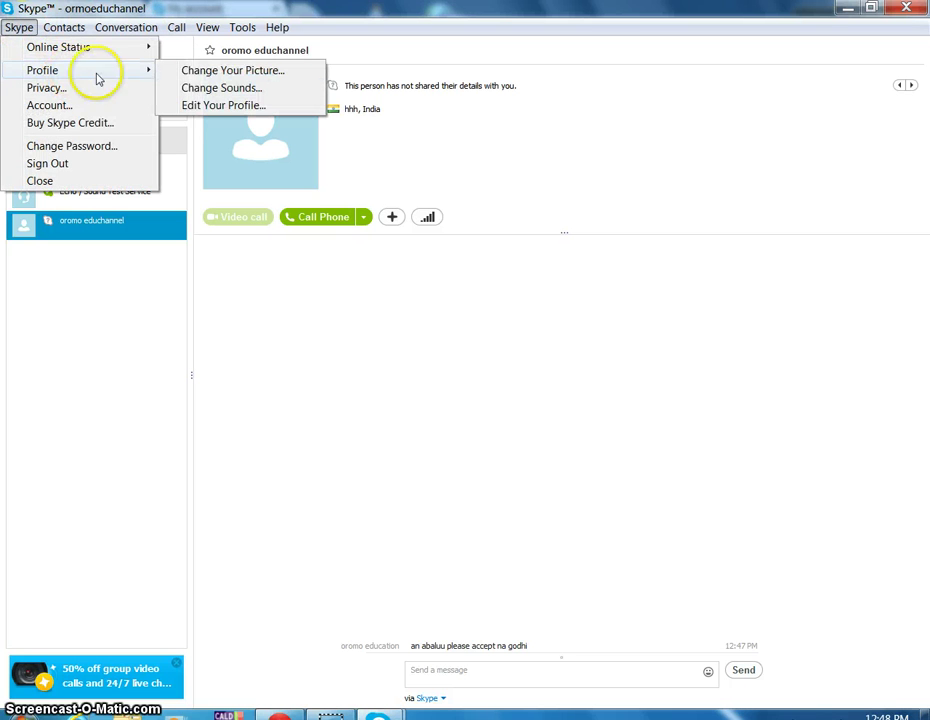
pyautogui.click(222, 91)
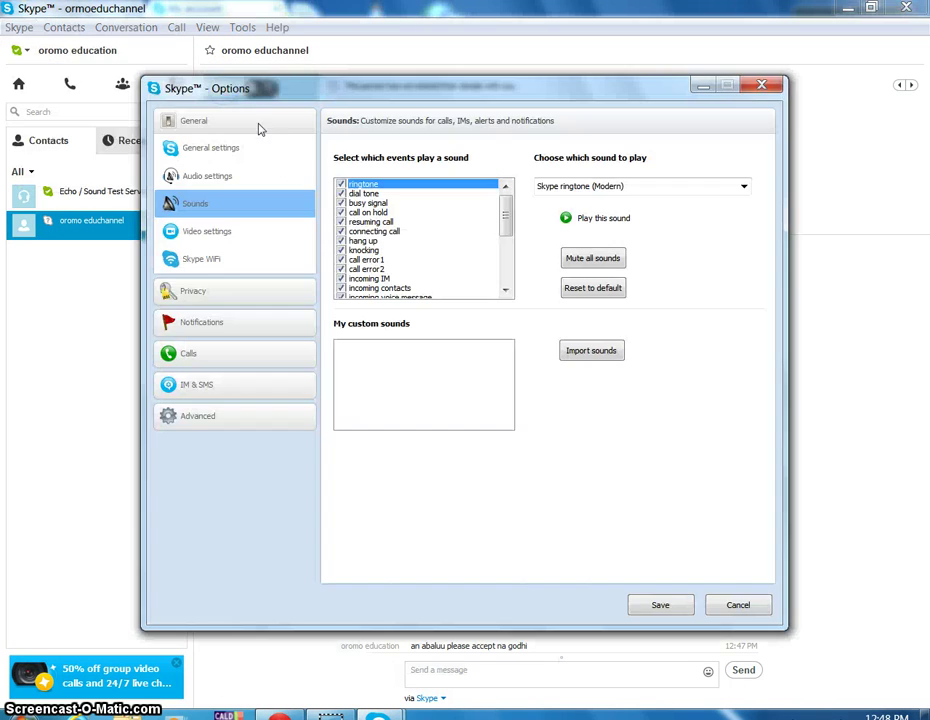
pyautogui.click(191, 177)
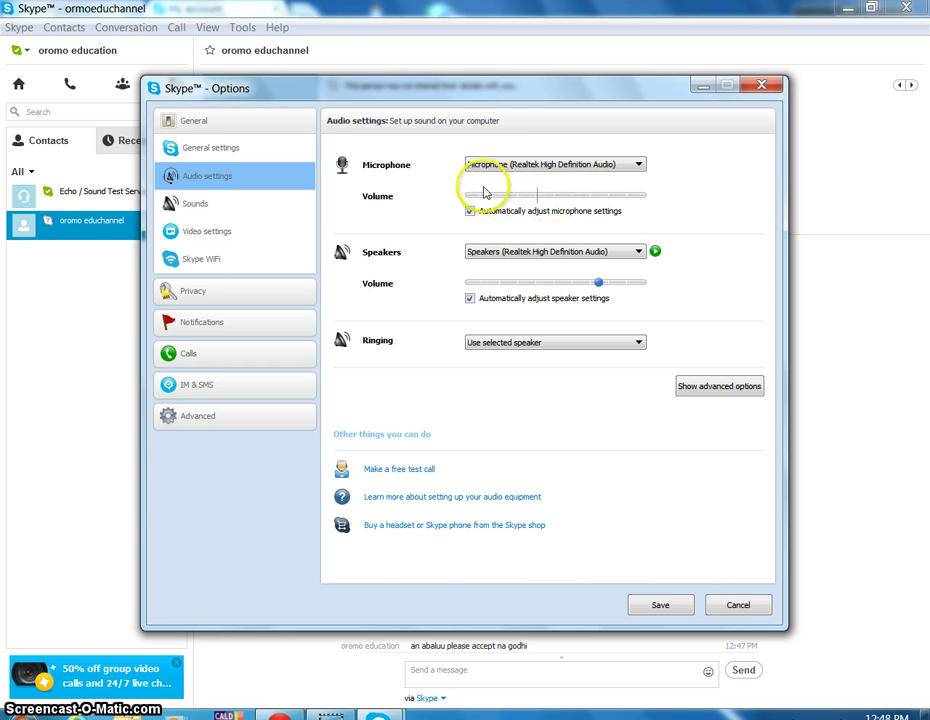
pyautogui.click(576, 178)
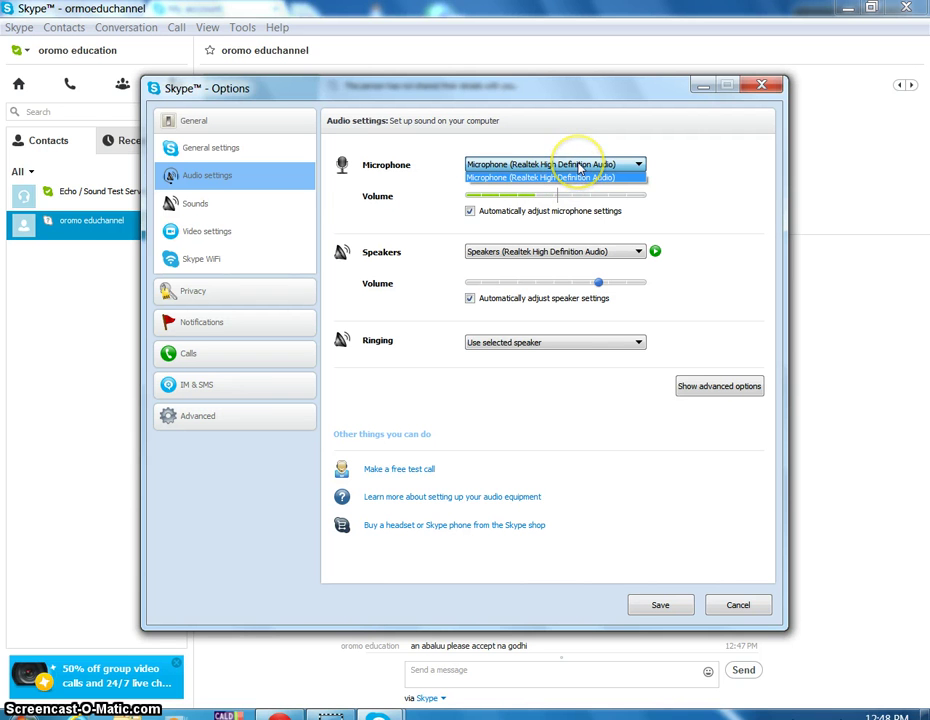
pyautogui.click(592, 166)
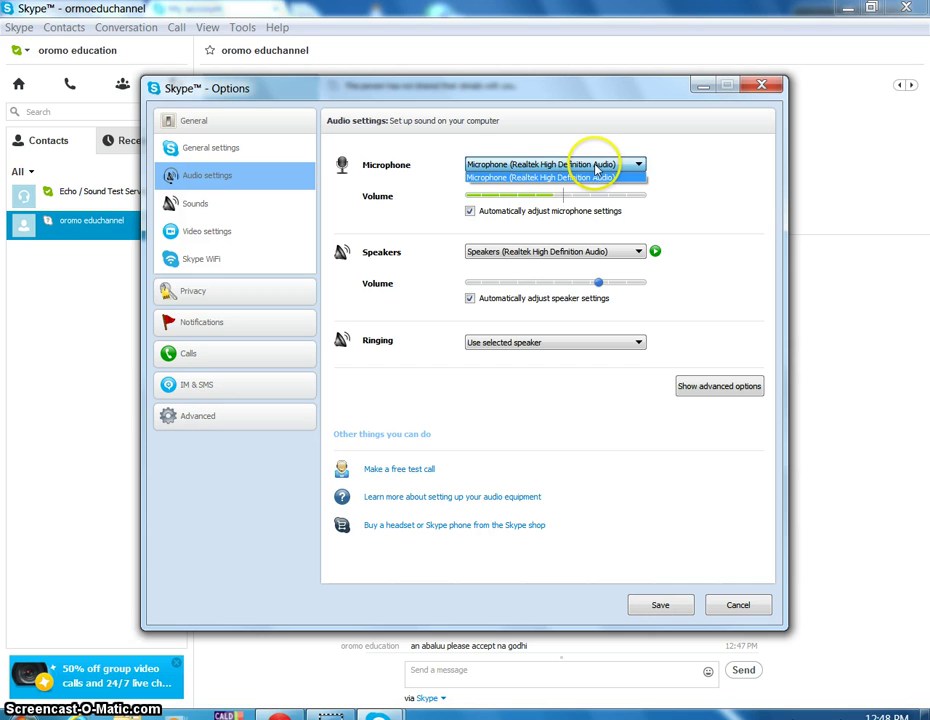
pyautogui.click(590, 177)
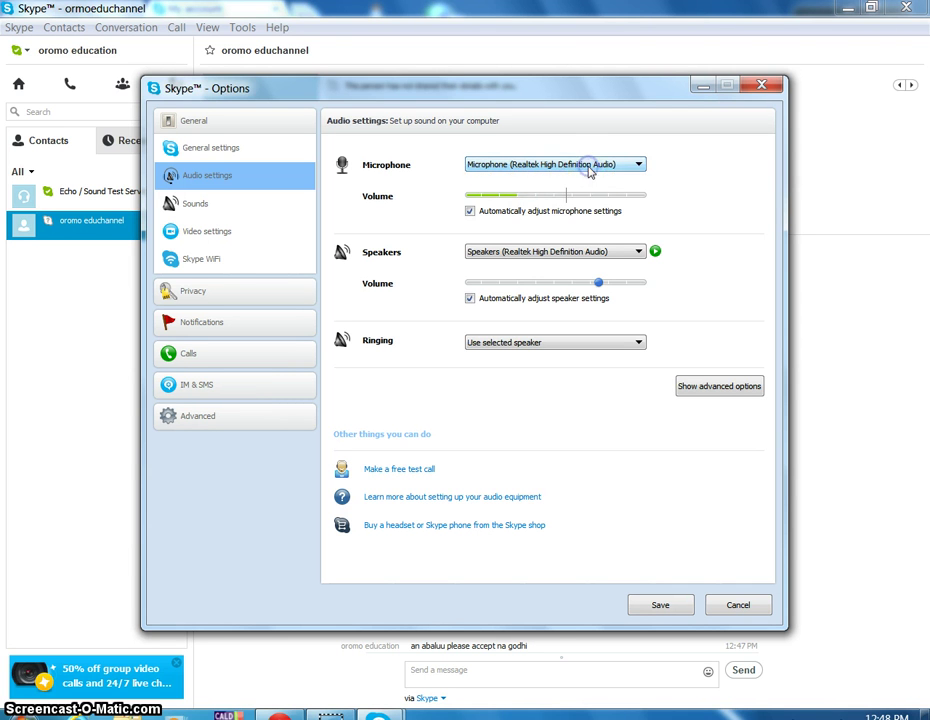
pyautogui.click(534, 259)
pyautogui.click(534, 259)
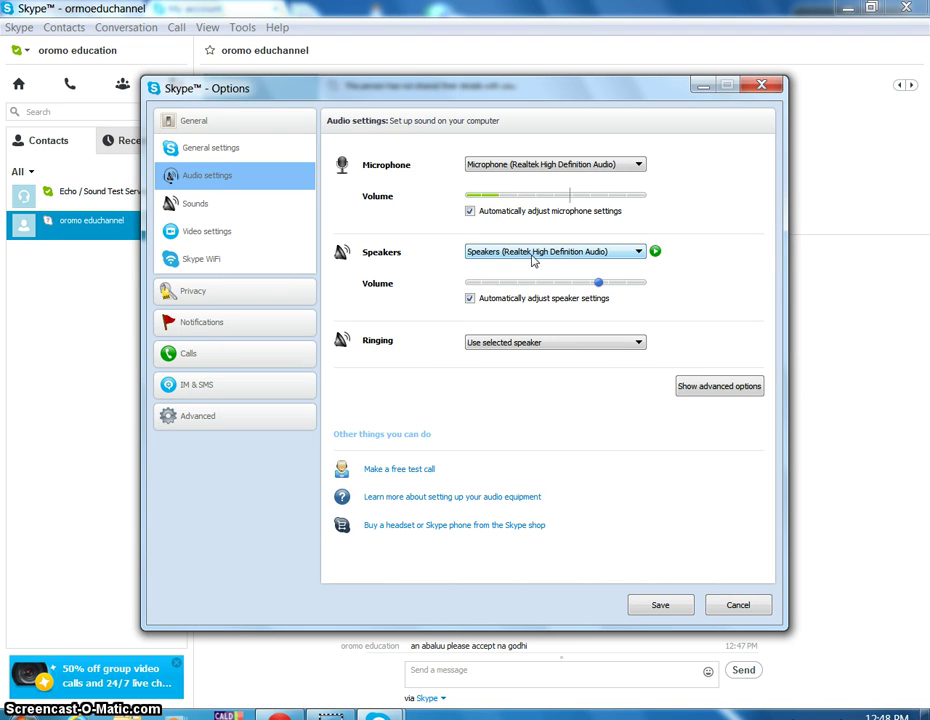
pyautogui.click(662, 606)
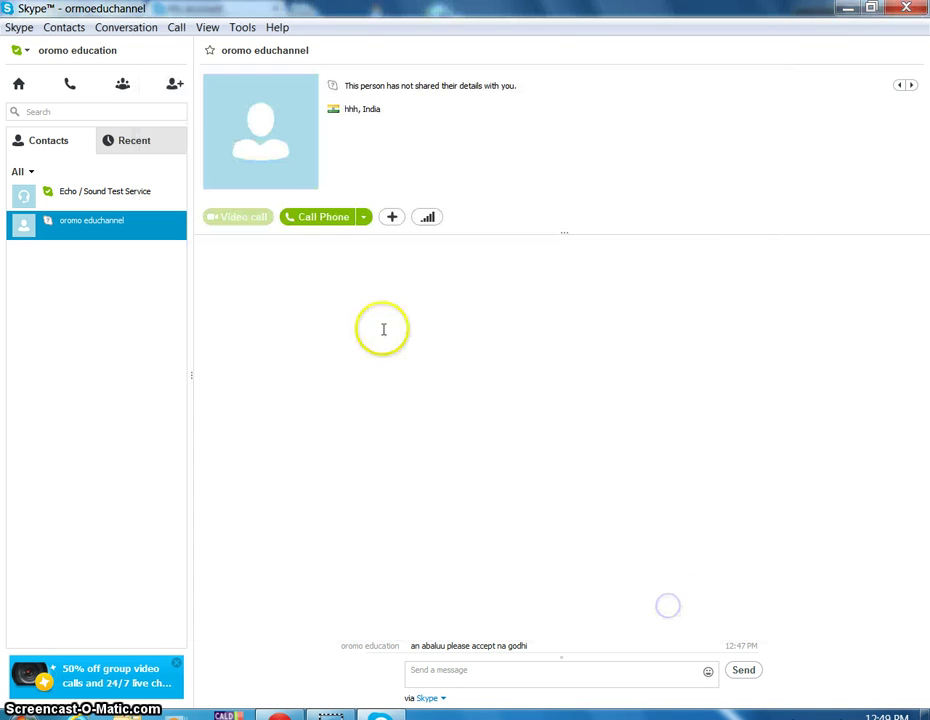
# Open the dialog for changing the account's profile picture
pyautogui.click(19, 30)
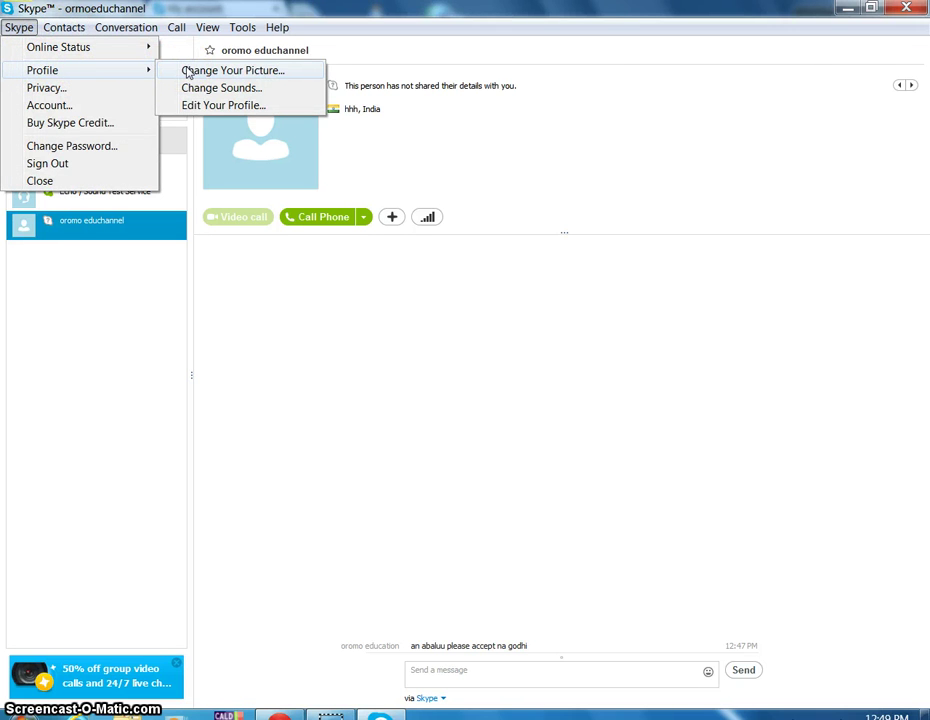
pyautogui.click(188, 72)
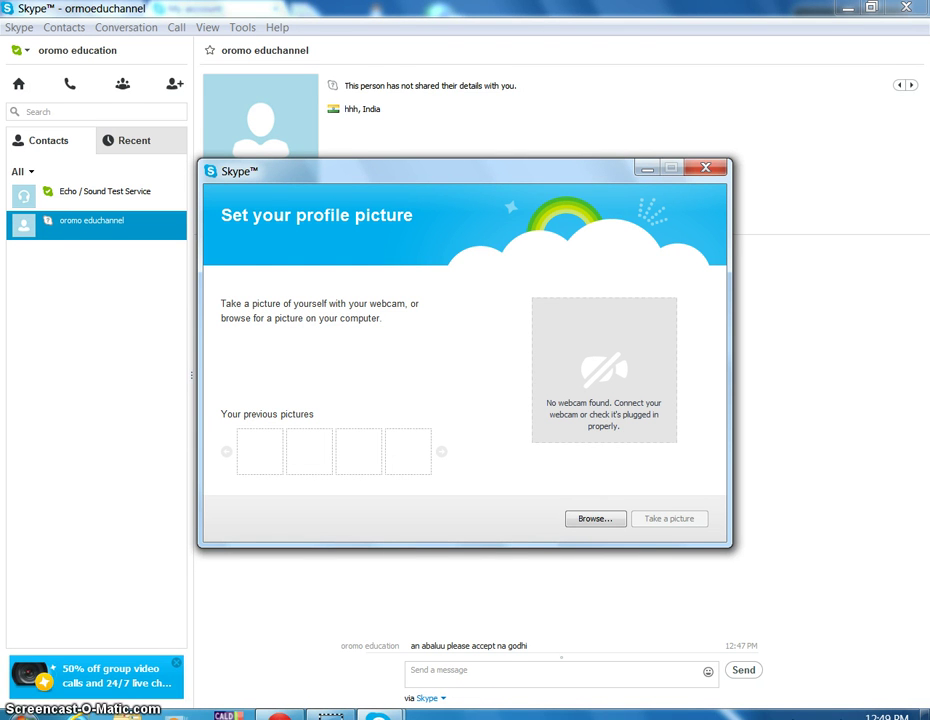
# Switch to Chrome, load google.co.in in a new tab and search for "quran pic"
pyautogui.click(283, 716)
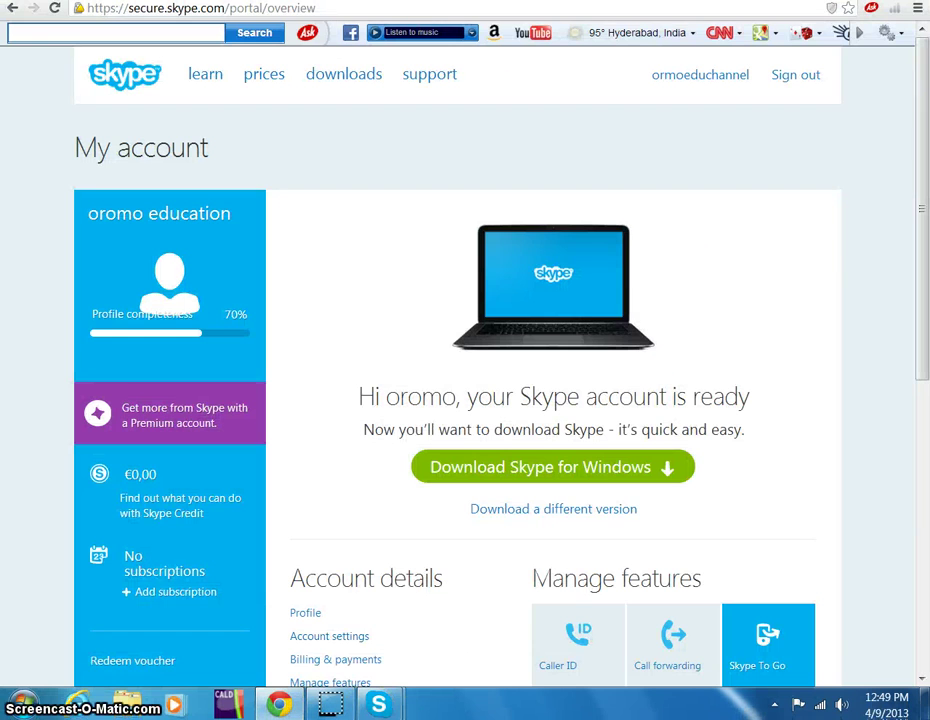
pyautogui.hotkey('ctrl', 't')
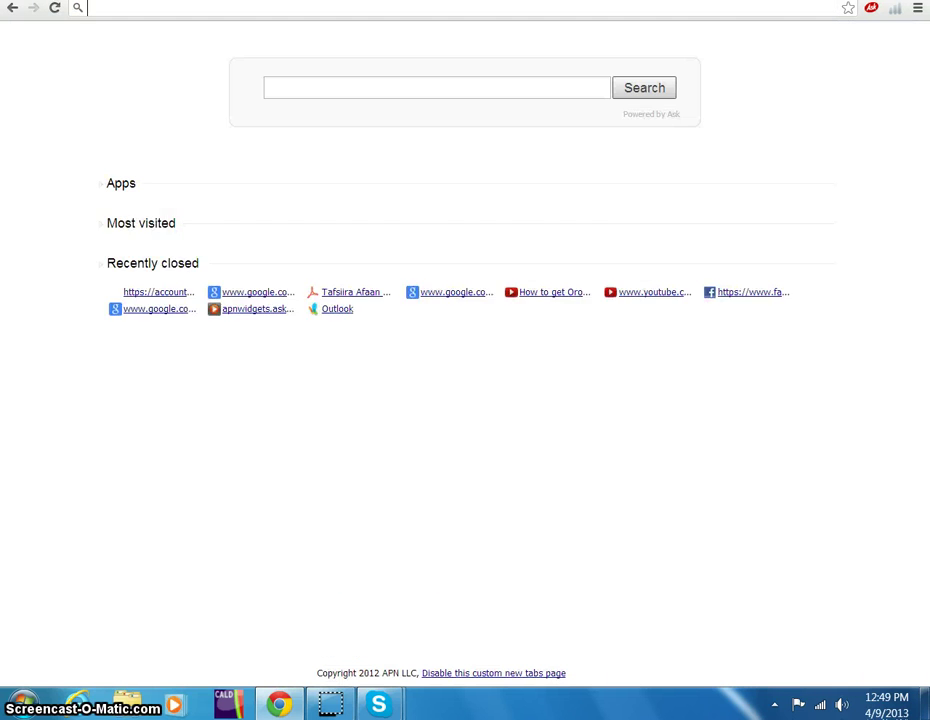
pyautogui.write('google.co.in')
pyautogui.press('Return')
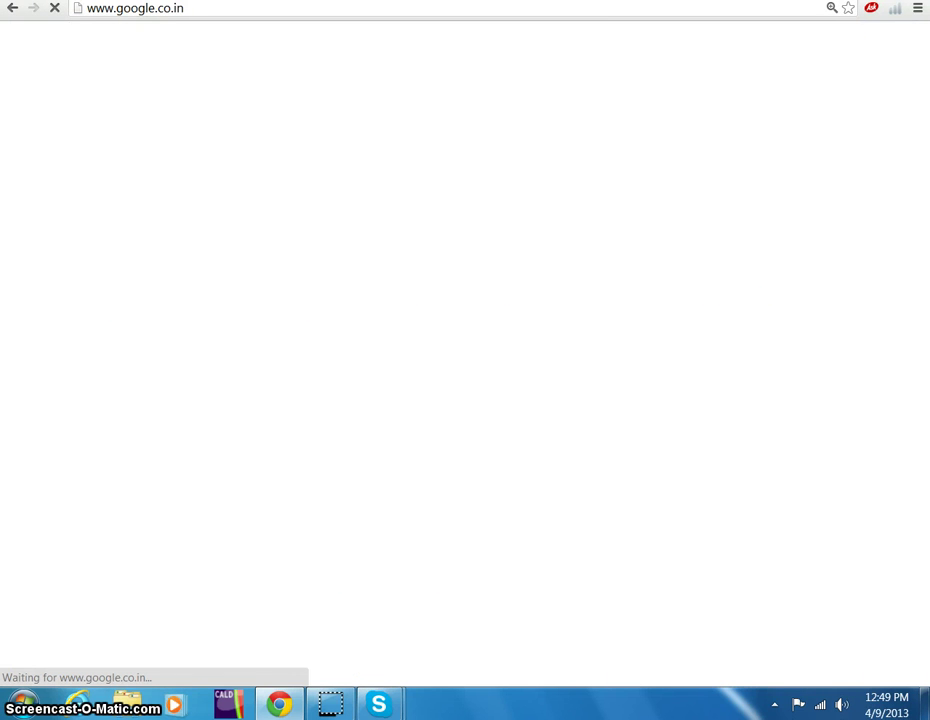
pyautogui.write('qy')
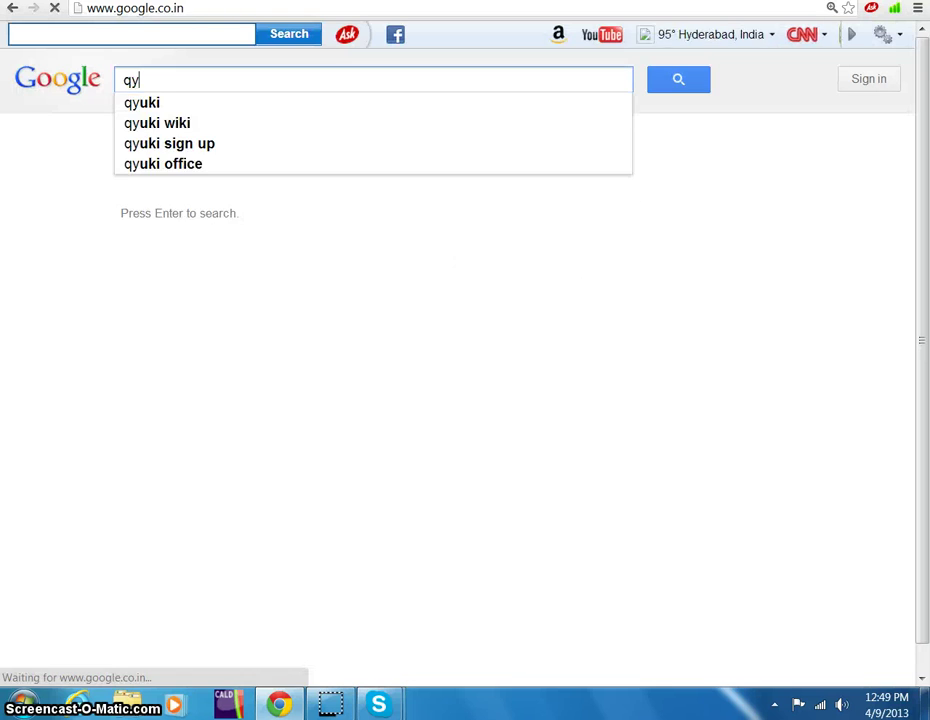
pyautogui.press('BackSpace')
pyautogui.write('uran')
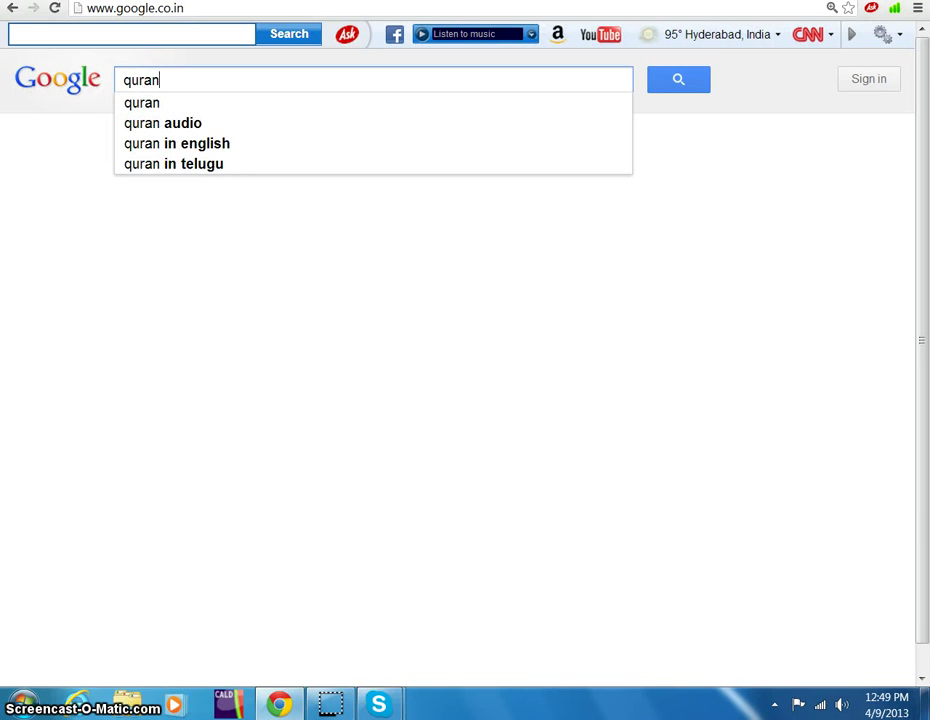
pyautogui.write(' pic')
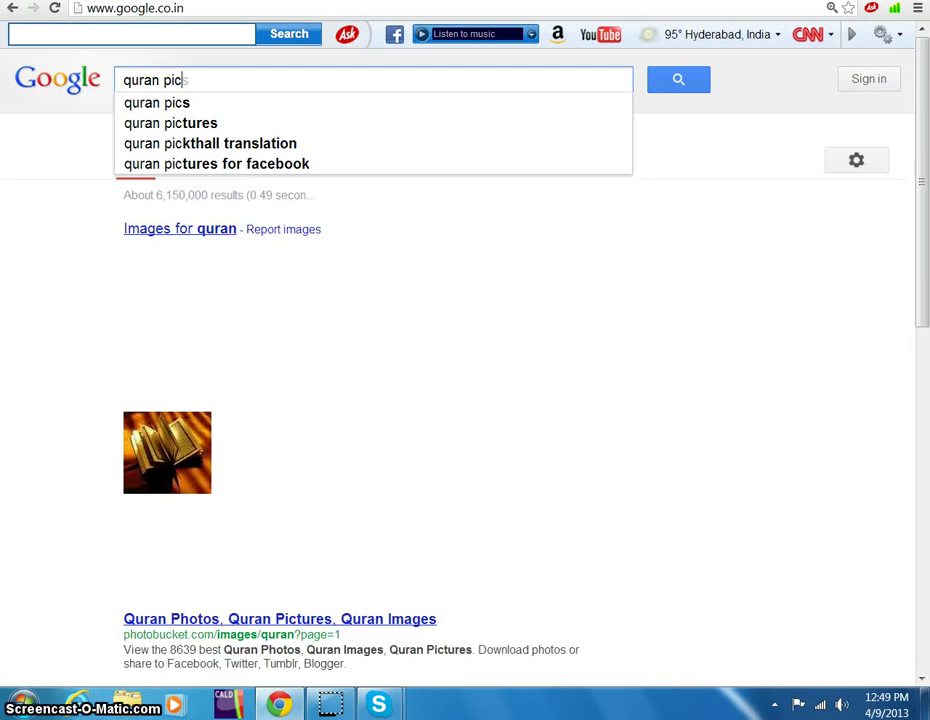
pyautogui.press('Return')
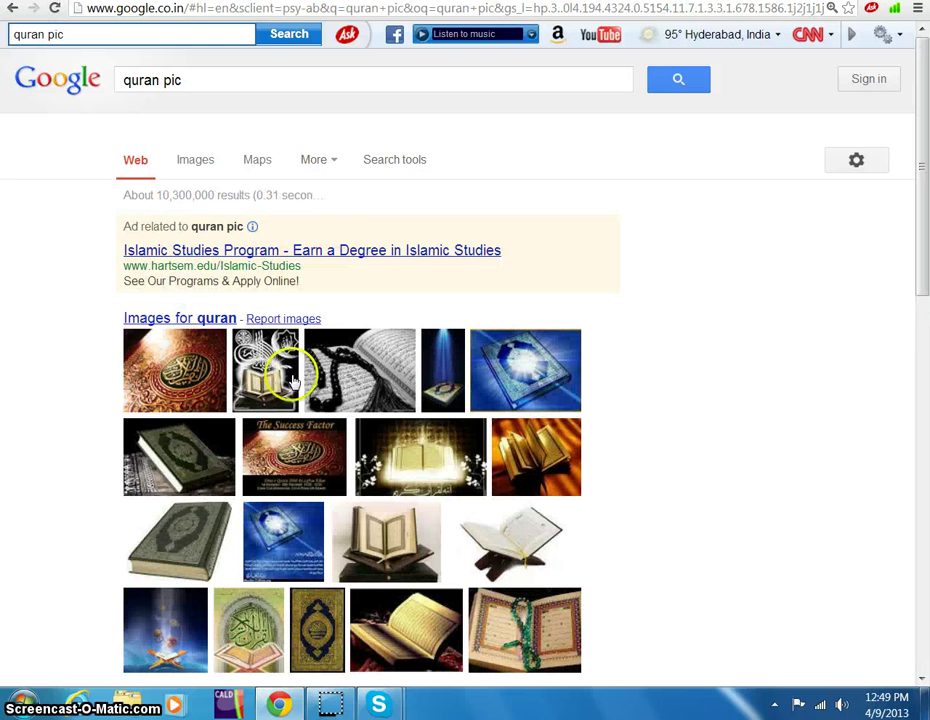
# Save the first image result, the red and gold Quran cover, to the Desktop as a JPEG named "images"
pyautogui.moveTo(193, 390)
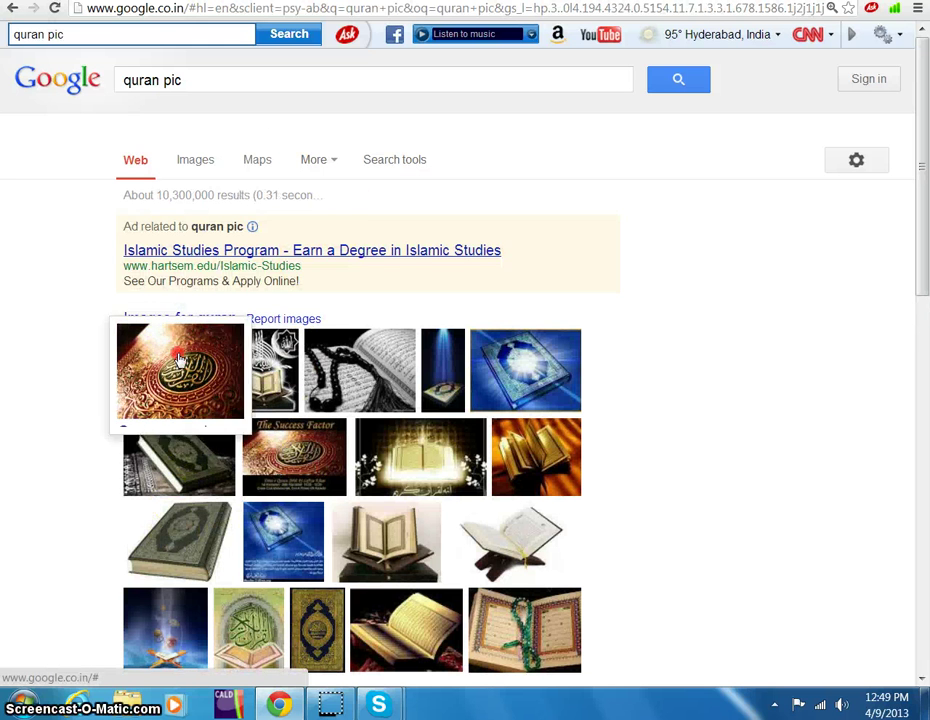
pyautogui.rightClick(179, 354)
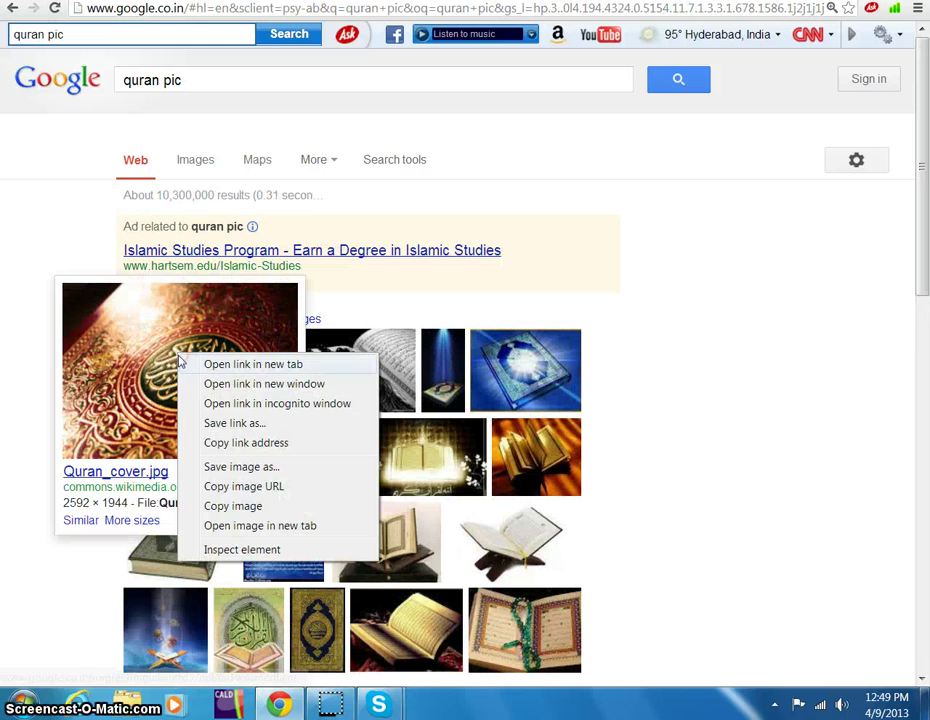
pyautogui.click(251, 472)
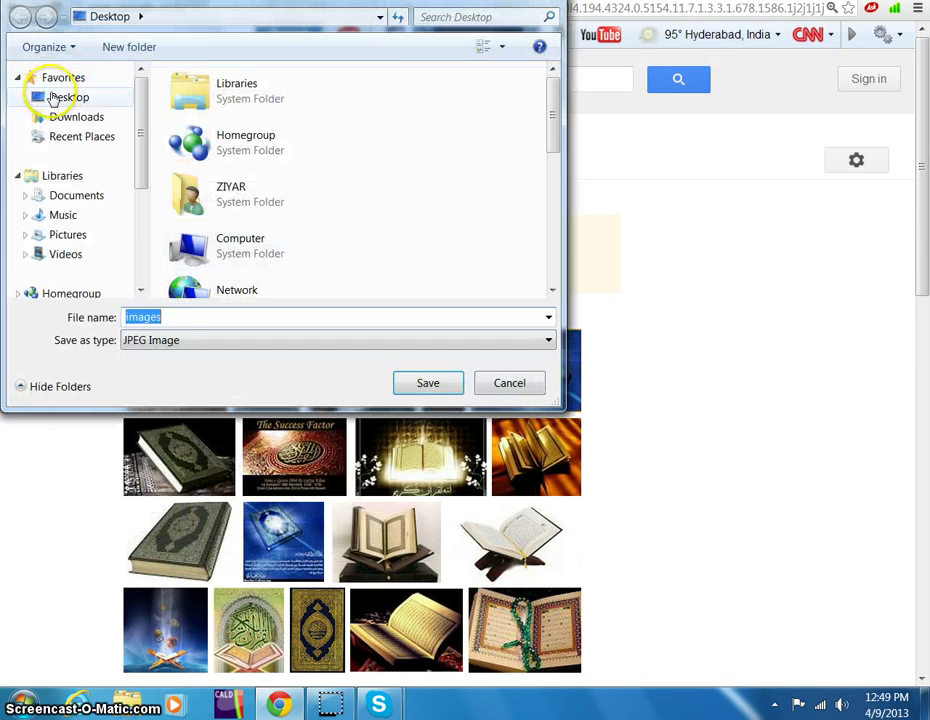
pyautogui.click(56, 101)
pyautogui.click(427, 383)
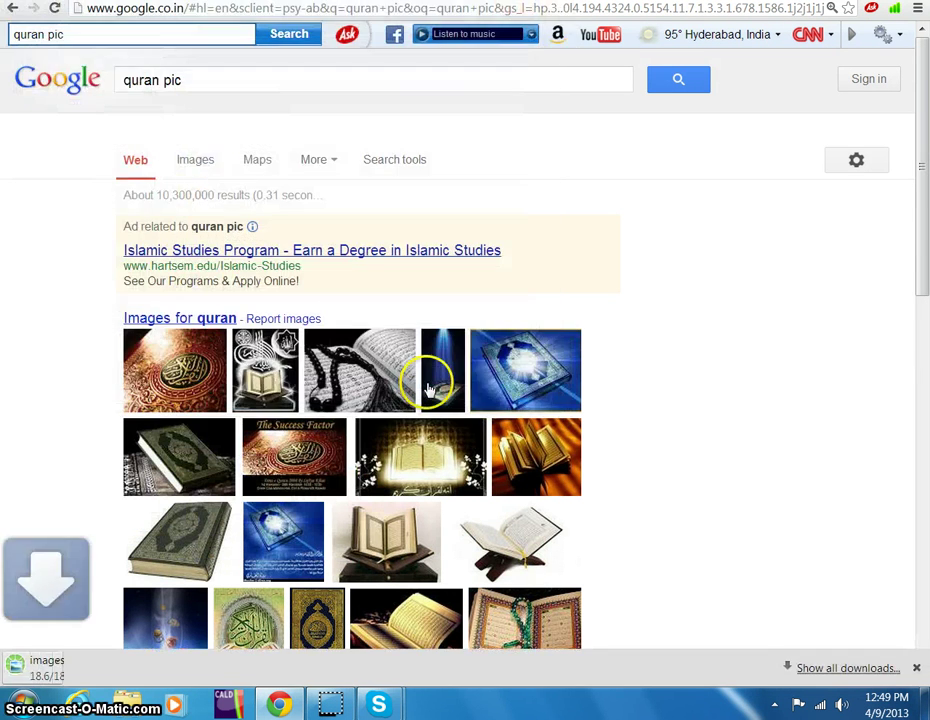
pyautogui.moveTo(379, 700)
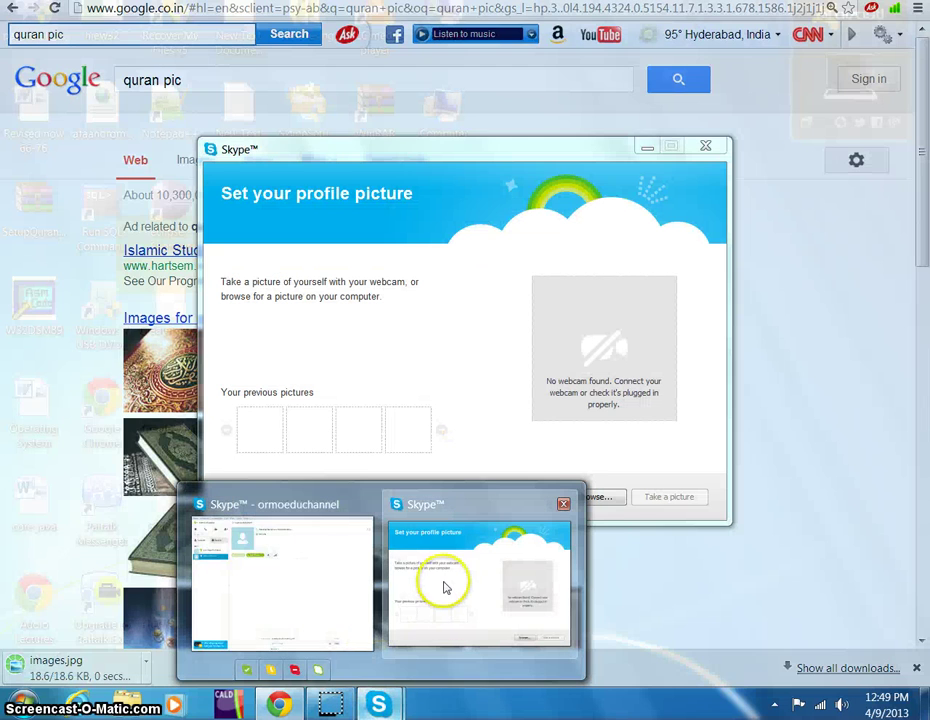
pyautogui.click(446, 586)
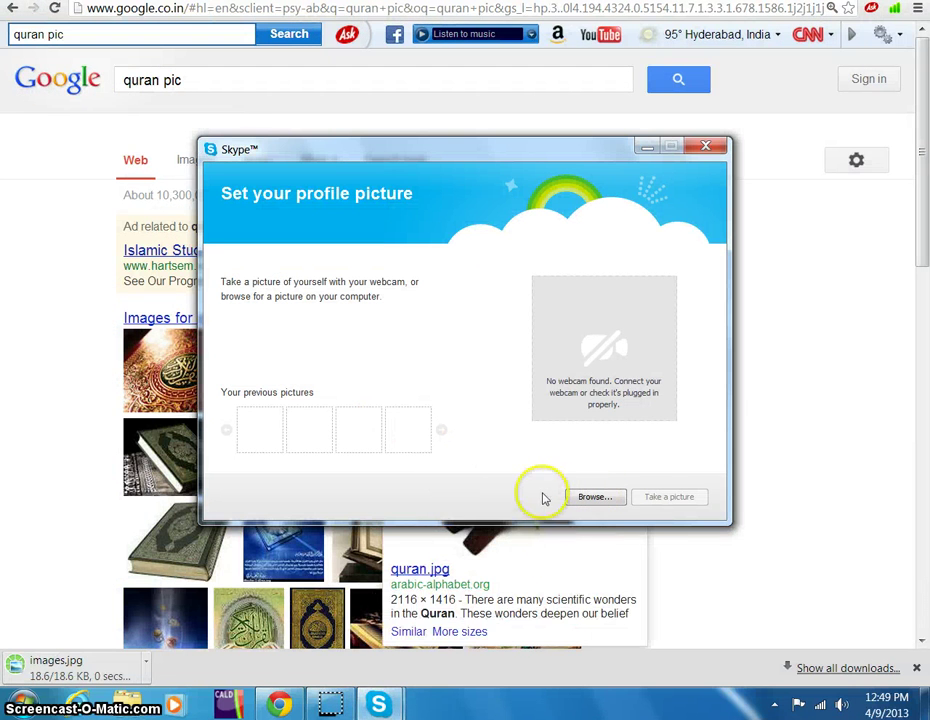
pyautogui.click(596, 498)
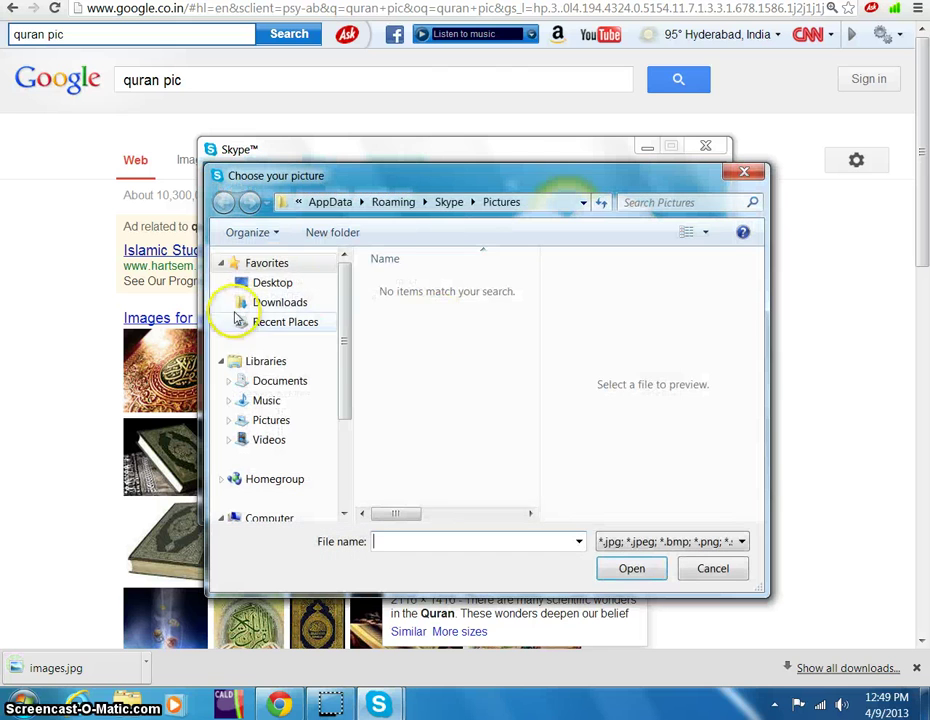
pyautogui.click(270, 283)
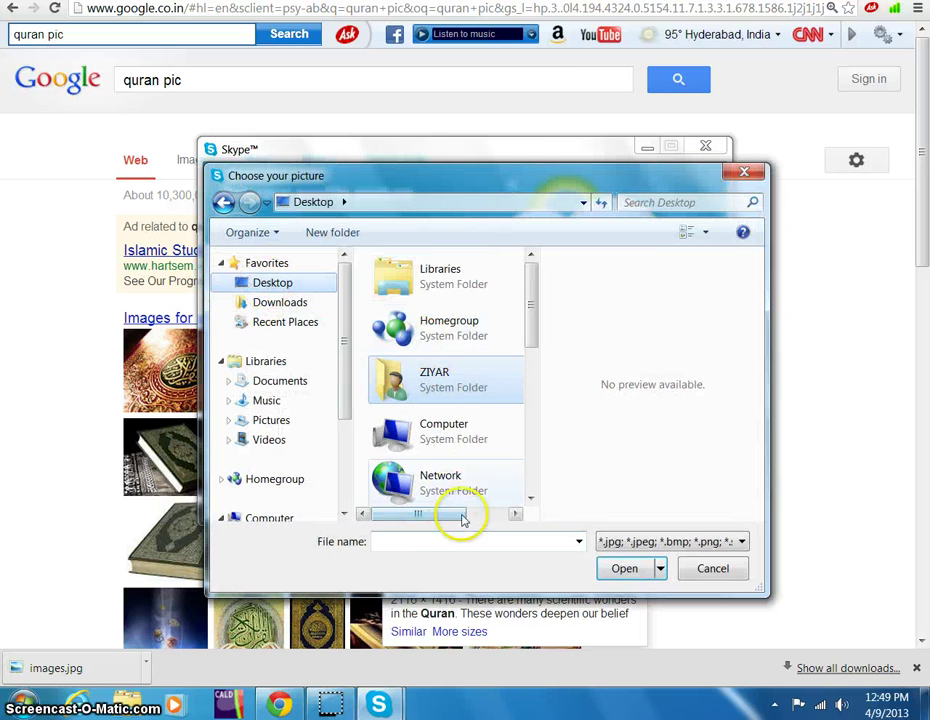
pyautogui.scroll(-2, 490, 394)
pyautogui.scroll(-5, 412, 380)
pyautogui.click(430, 428)
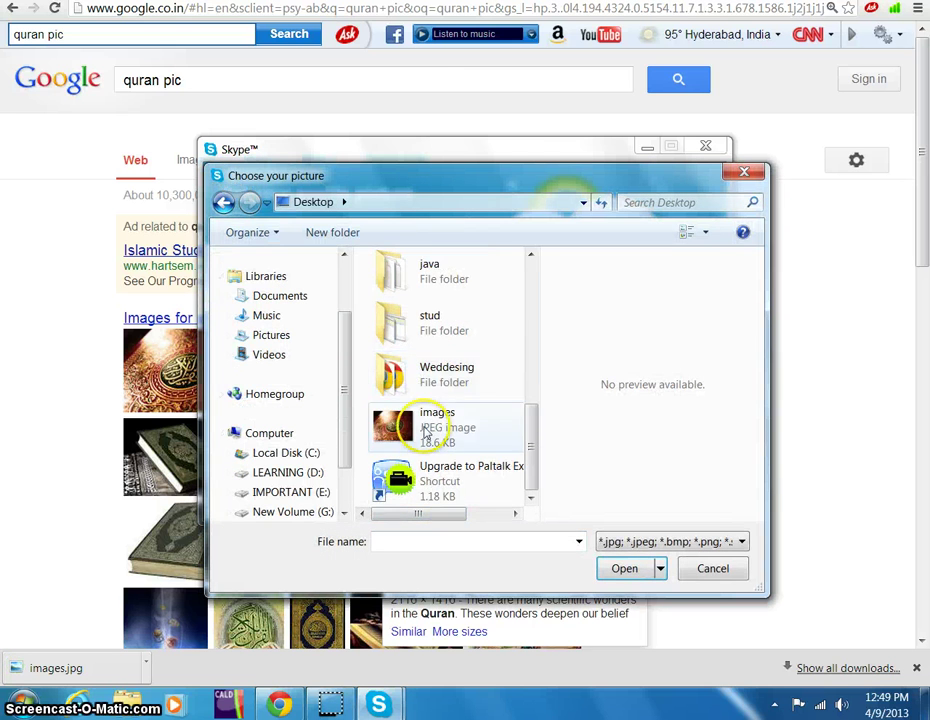
pyautogui.click(615, 569)
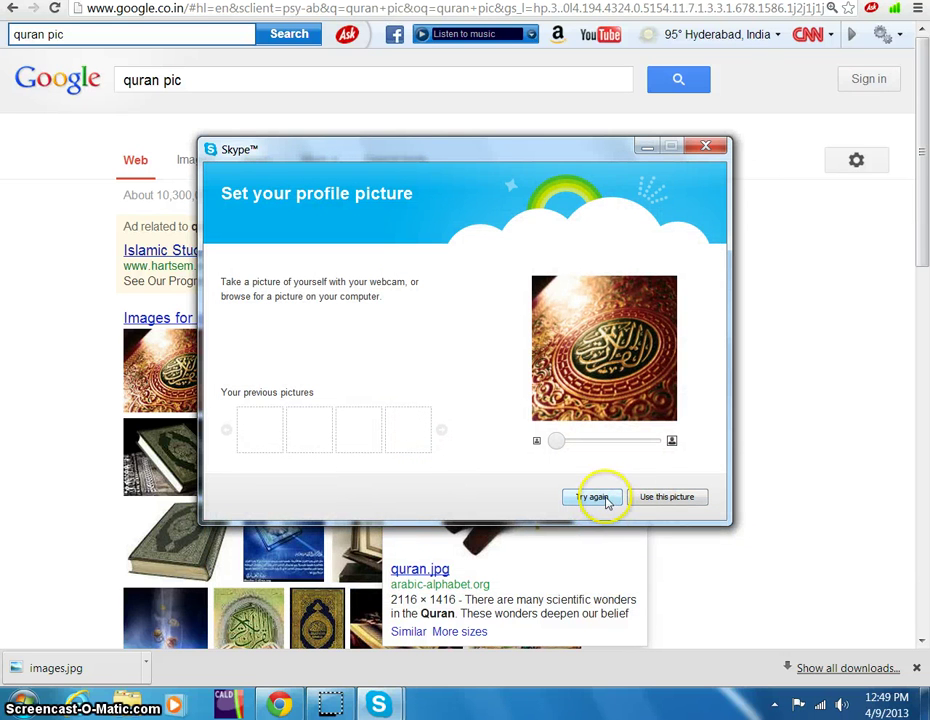
pyautogui.click(664, 497)
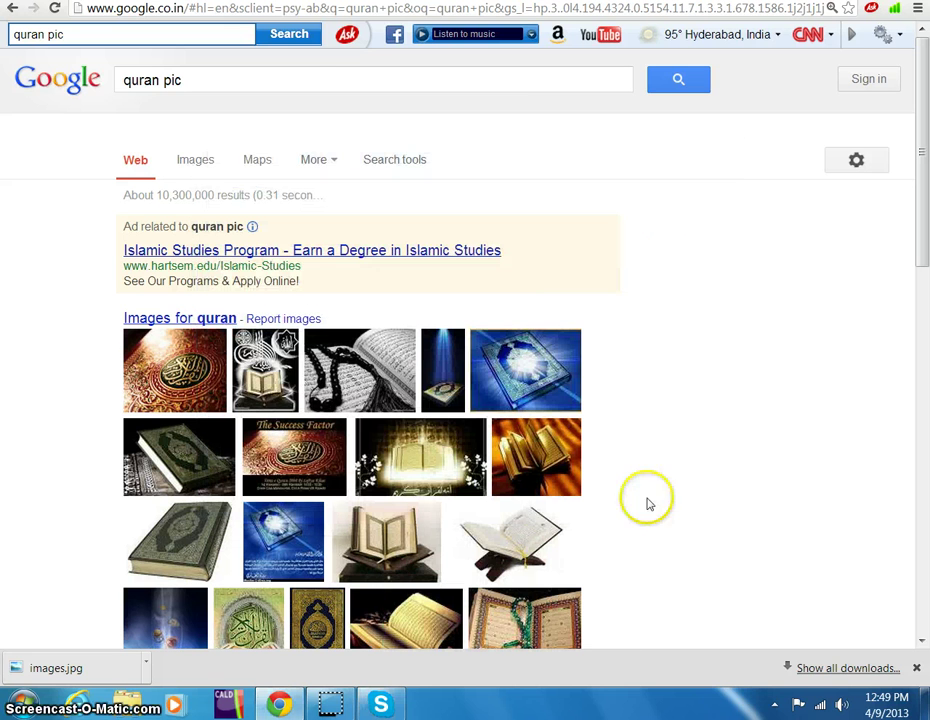
# Open the account's own profile in Skype and save the mood message "aboo akkamitti jirtaaa halaanini isiin yaadee"
pyautogui.click(381, 704)
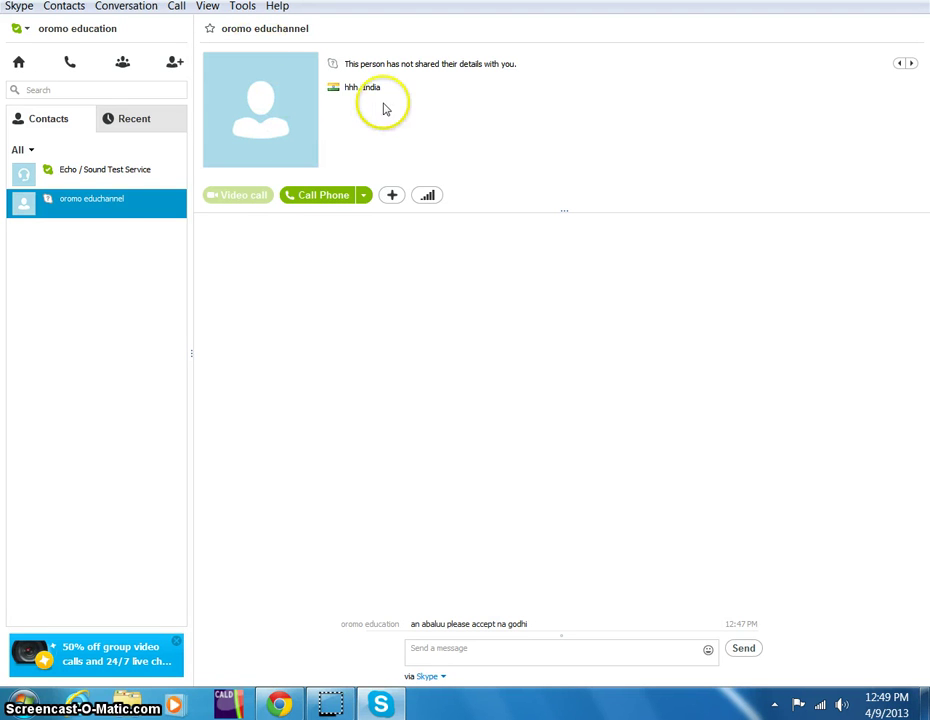
pyautogui.click(110, 170)
pyautogui.click(45, 27)
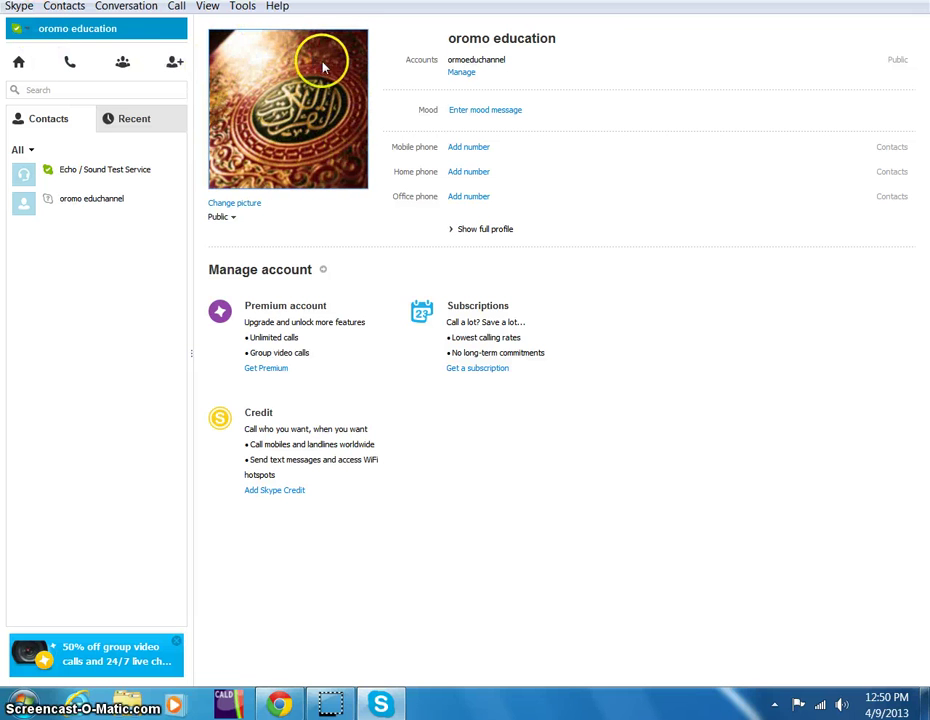
pyautogui.click(489, 111)
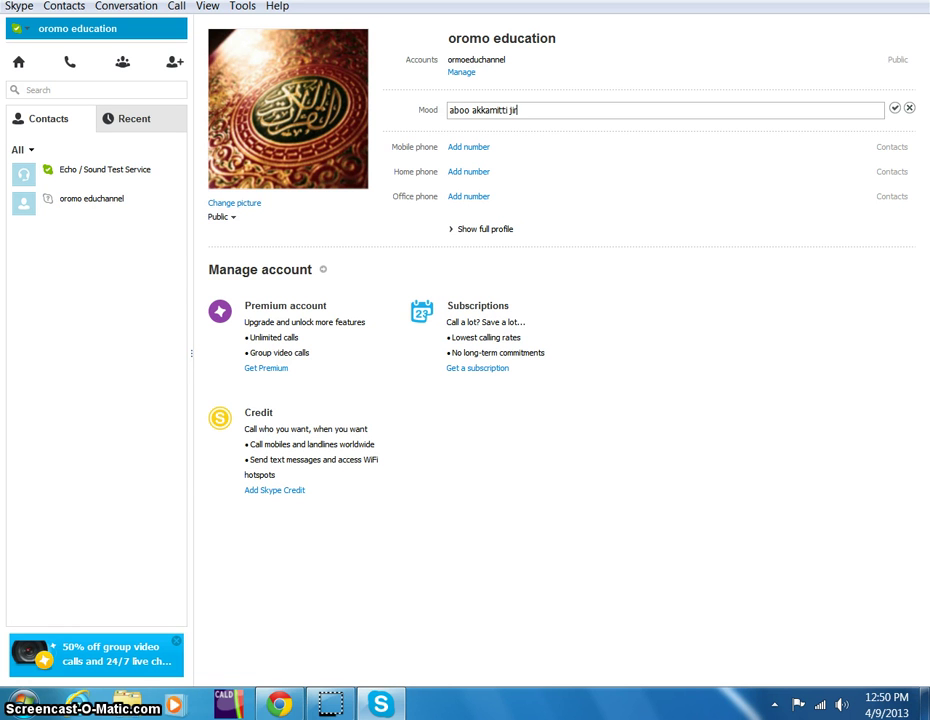
pyautogui.write('aboo akkamitti jirtaaa halaanini isiin yaadee')
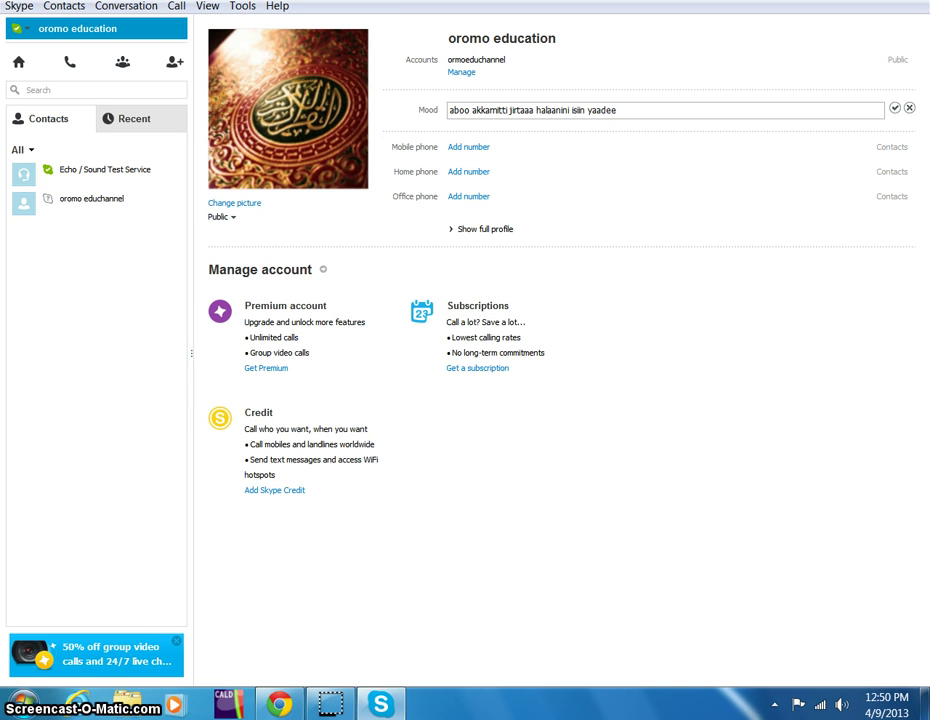
pyautogui.click(895, 110)
# Examine the mobile, home and office phone fields, then expand the full profile and review its details, including the birth year choices
pyautogui.click(469, 147)
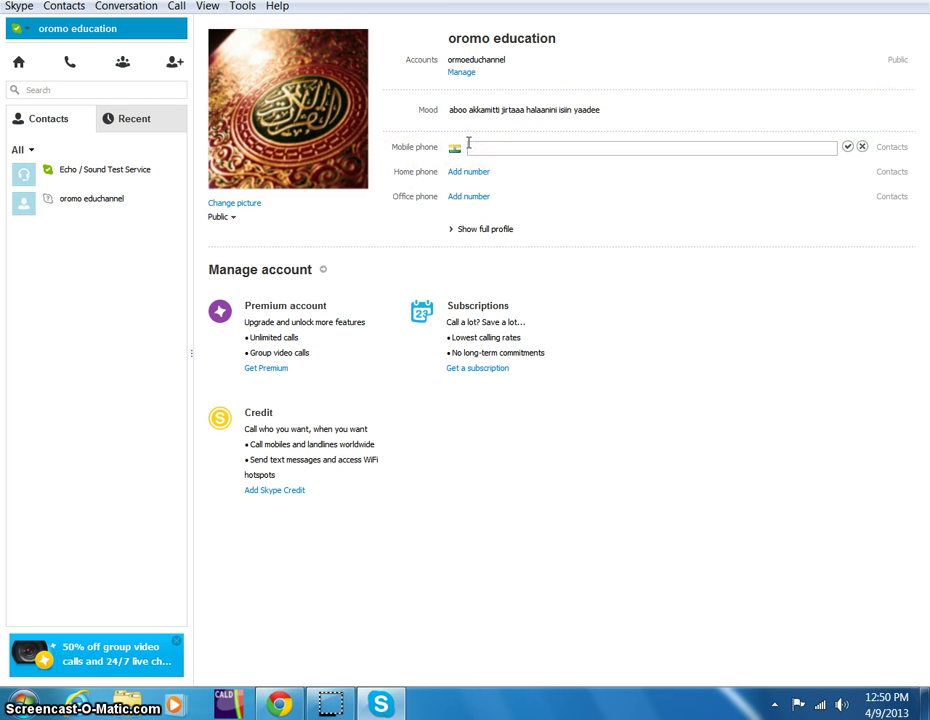
pyautogui.click(466, 172)
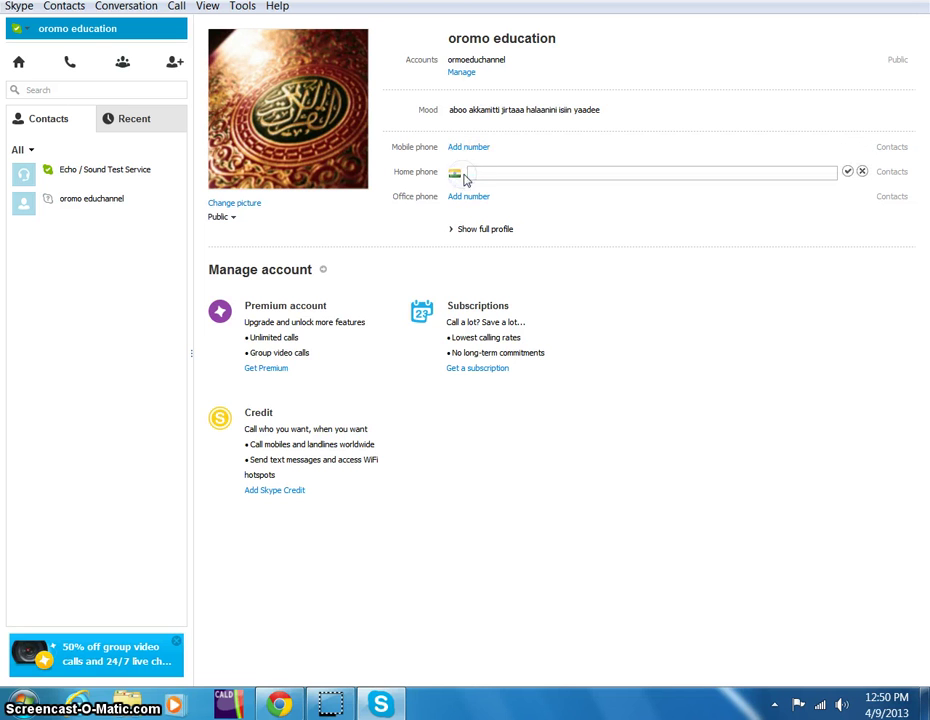
pyautogui.click(466, 197)
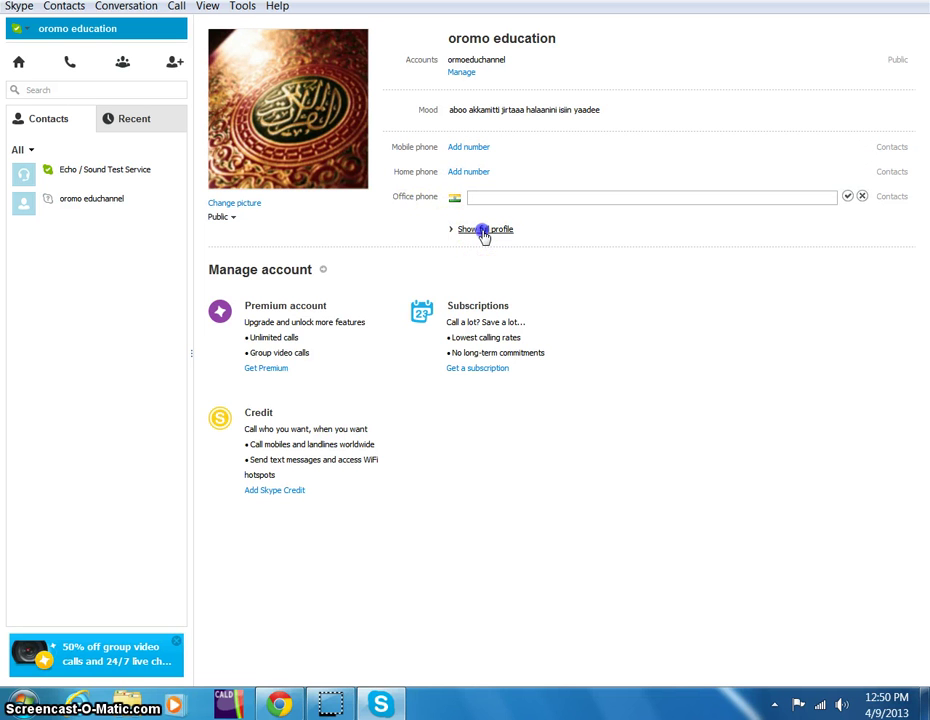
pyautogui.click(484, 232)
pyautogui.scroll(-1, 484, 236)
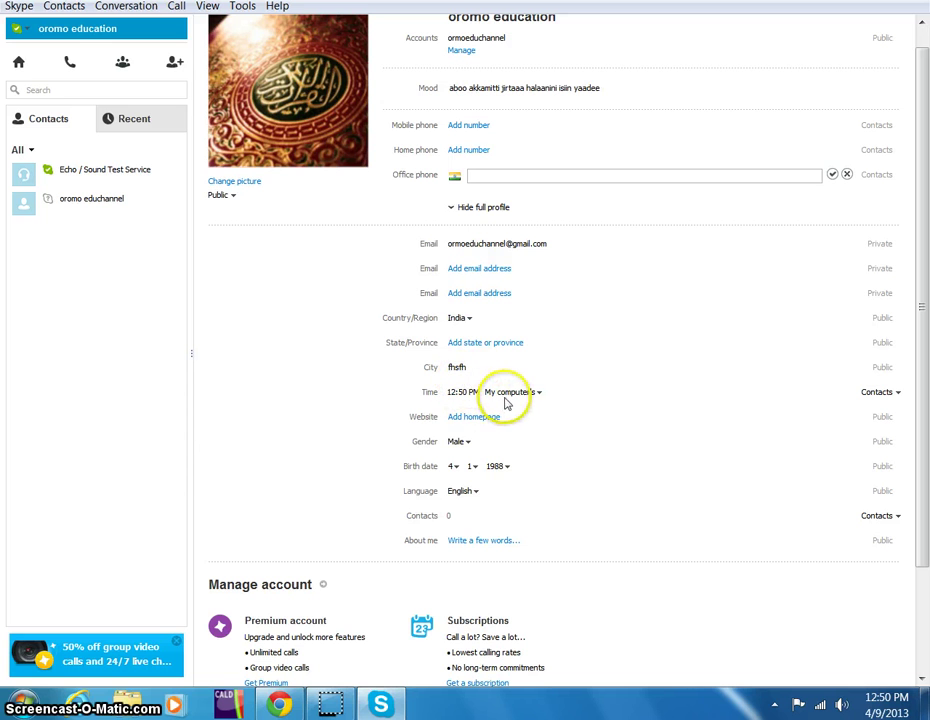
pyautogui.click(497, 466)
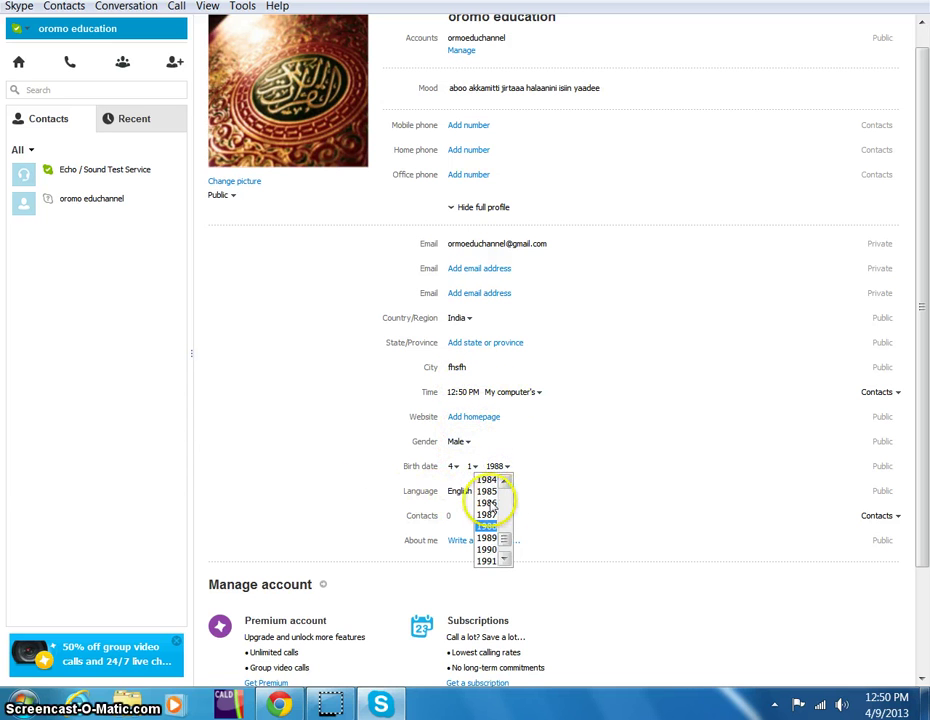
pyautogui.click(600, 552)
pyautogui.scroll(-2, 493, 496)
pyautogui.scroll(1, 495, 496)
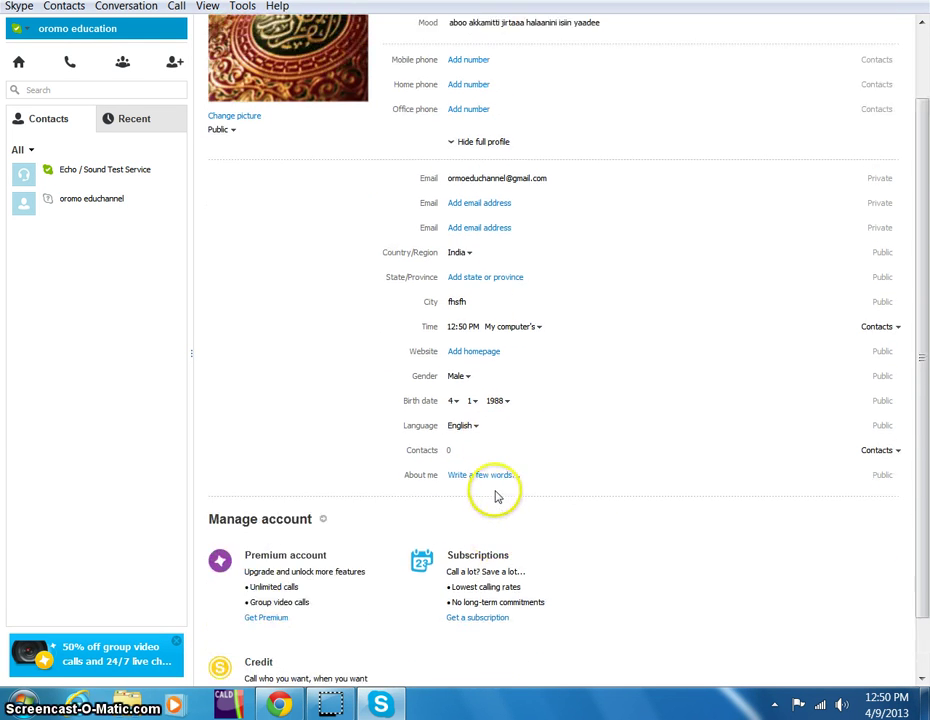
pyautogui.scroll(2, 495, 496)
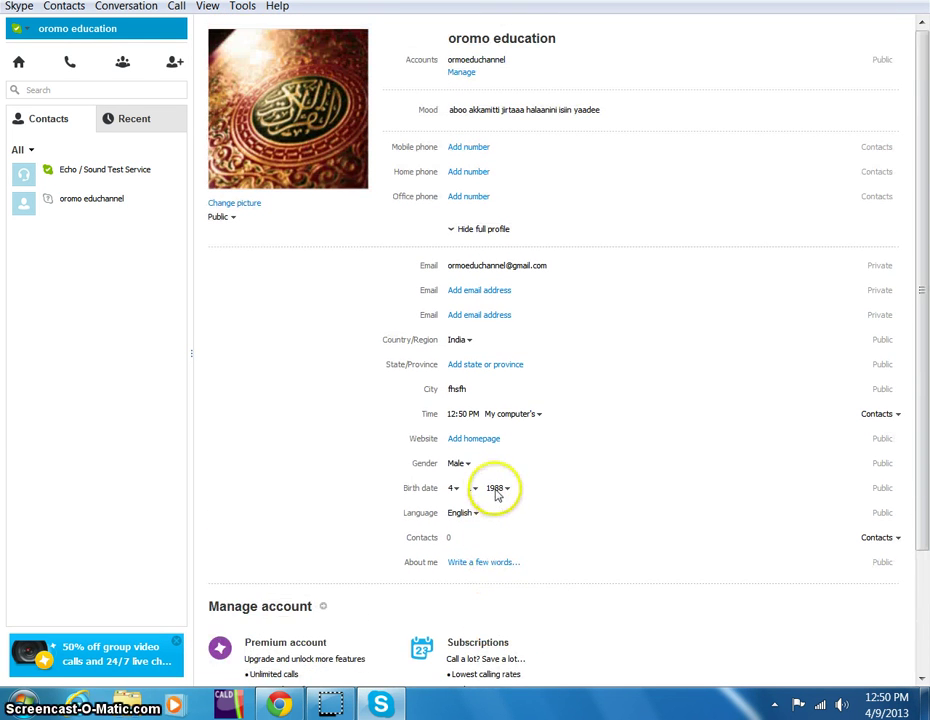
# View the oromo educhannel contact, then place a call to Echo / Sound Test Service and hang up
pyautogui.click(101, 87)
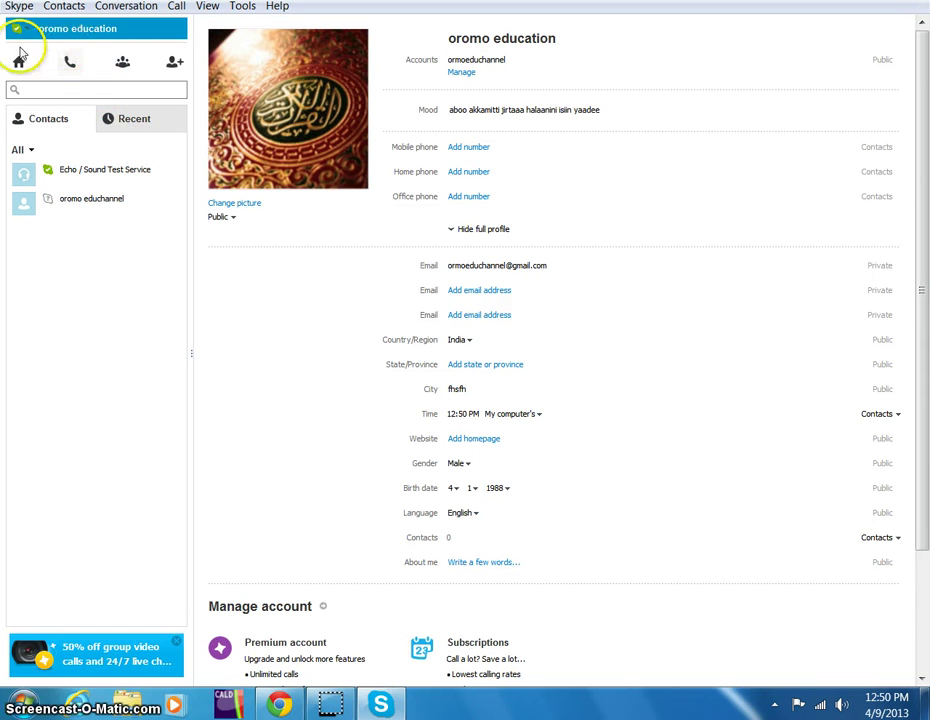
pyautogui.click(72, 201)
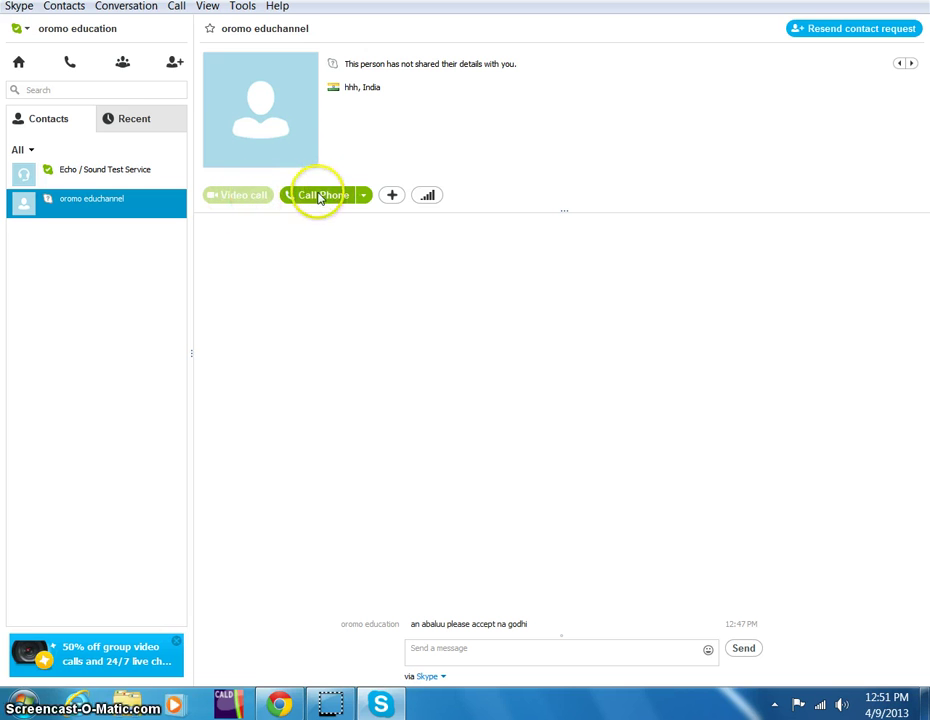
pyautogui.click(125, 168)
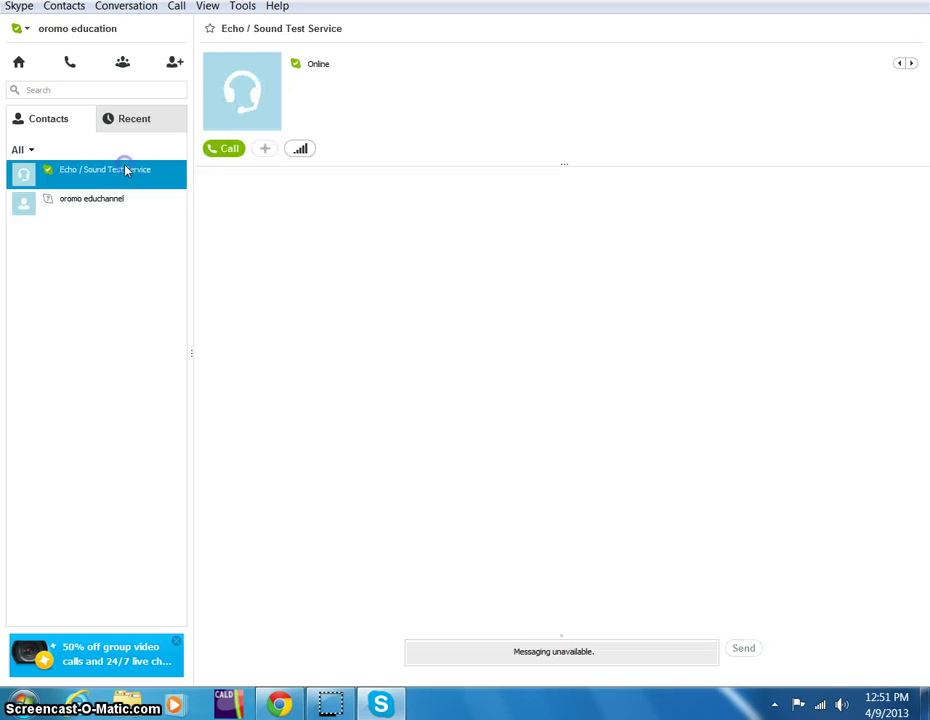
pyautogui.click(224, 151)
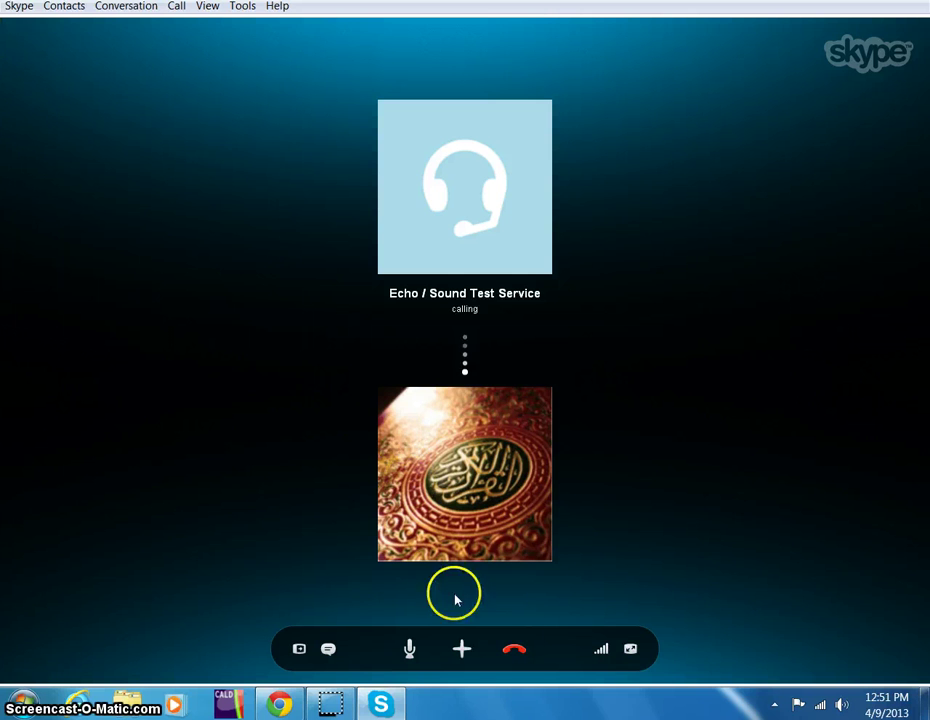
pyautogui.click(514, 650)
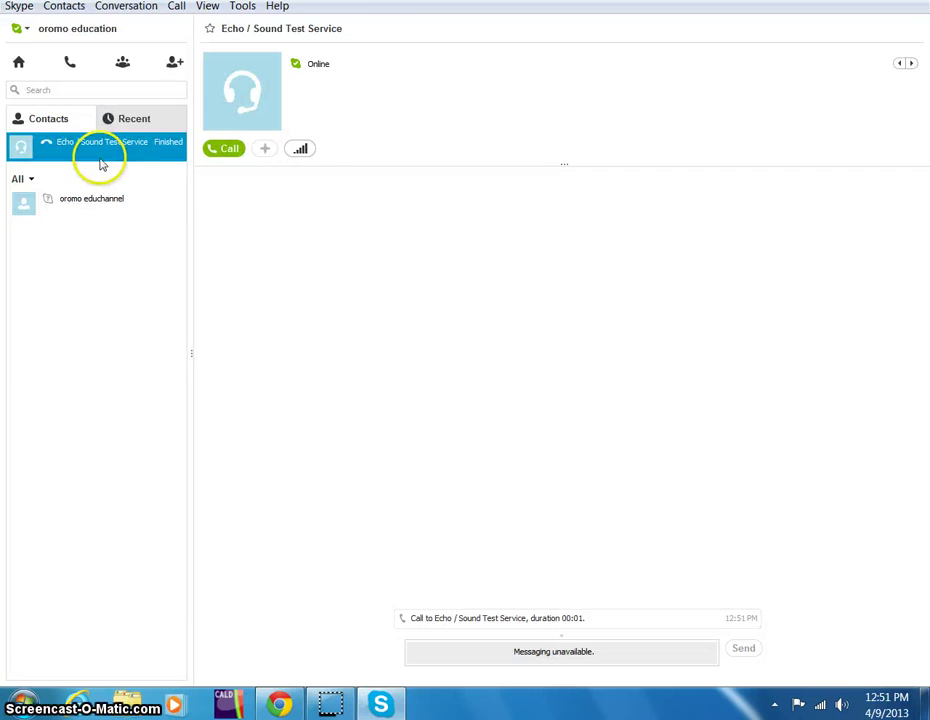